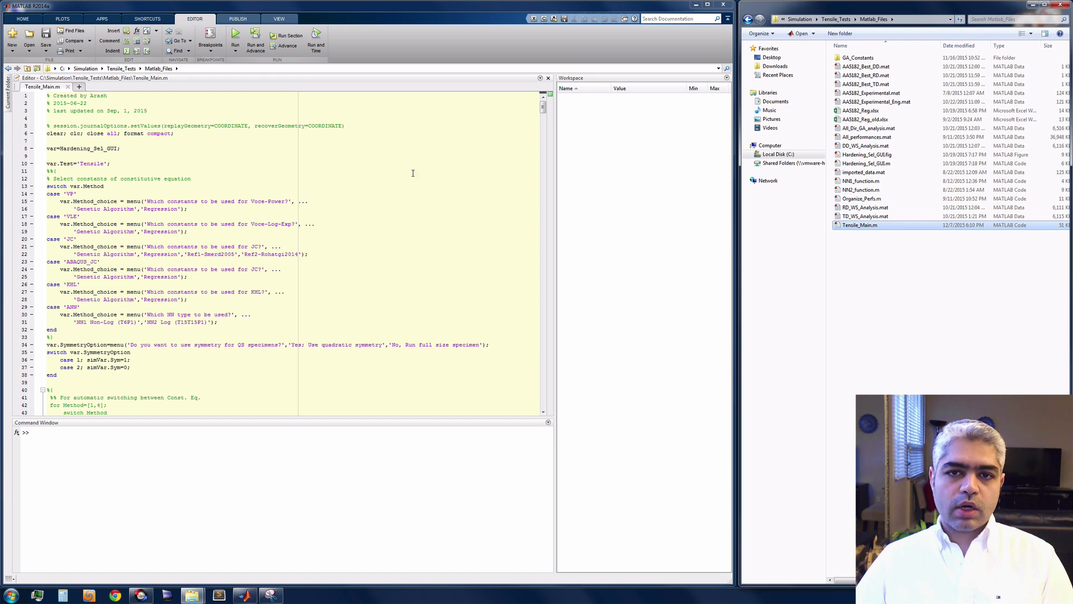
Step: Run the Tensile_Main script and bring the hardening selection window into view
{"action": "left_click", "coordinate": [266, 80]}
{"action": "left_click", "coordinate": [243, 44]}
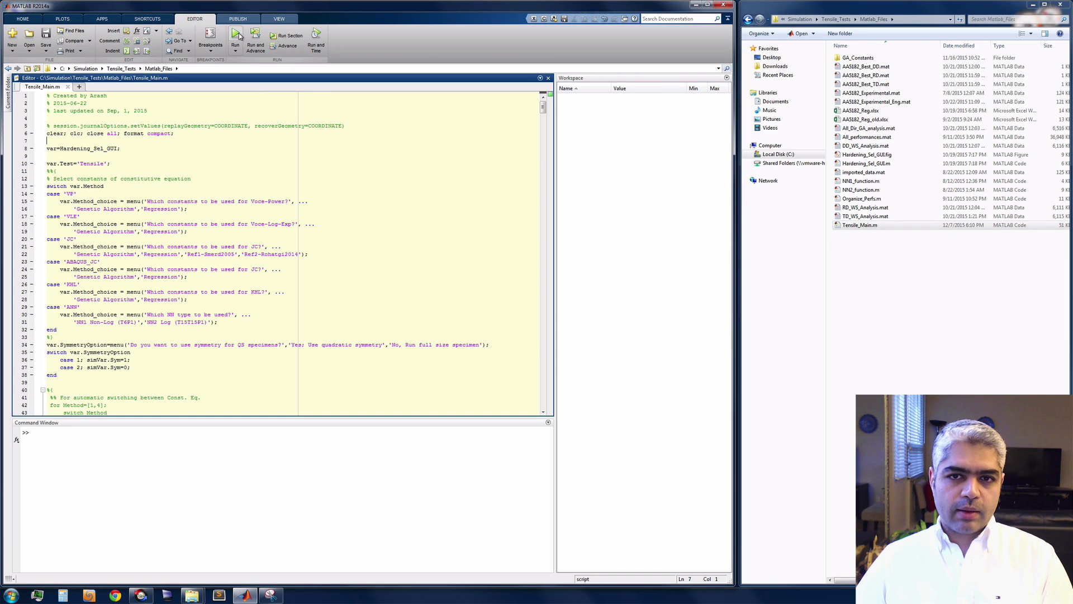
{"action": "left_click_drag", "start_coordinate": [326, 254], "coordinate": [467, 123]}
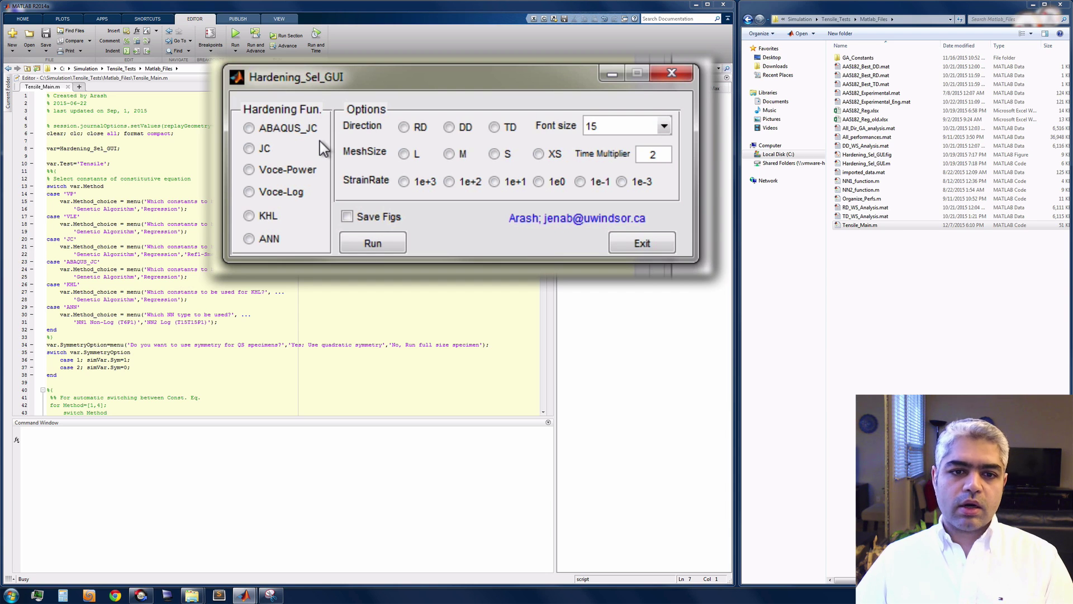
Step: Choose JC hardening, RD direction, L mesh, 1e+3 strain rate, Save Figs, and time multiplier 1.2
{"action": "left_click", "coordinate": [249, 148]}
{"action": "left_click", "coordinate": [403, 127]}
{"action": "left_click", "coordinate": [403, 153]}
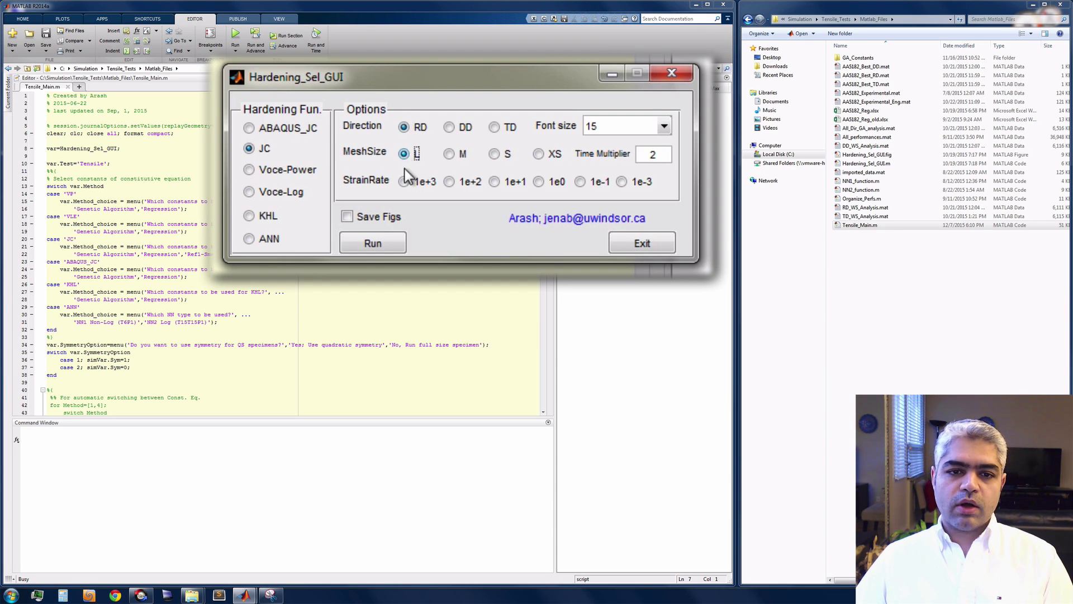
{"action": "left_click", "coordinate": [404, 182]}
{"action": "left_click", "coordinate": [347, 216]}
{"action": "left_click", "coordinate": [651, 154]}
{"action": "key", "text": "BackSpace"}
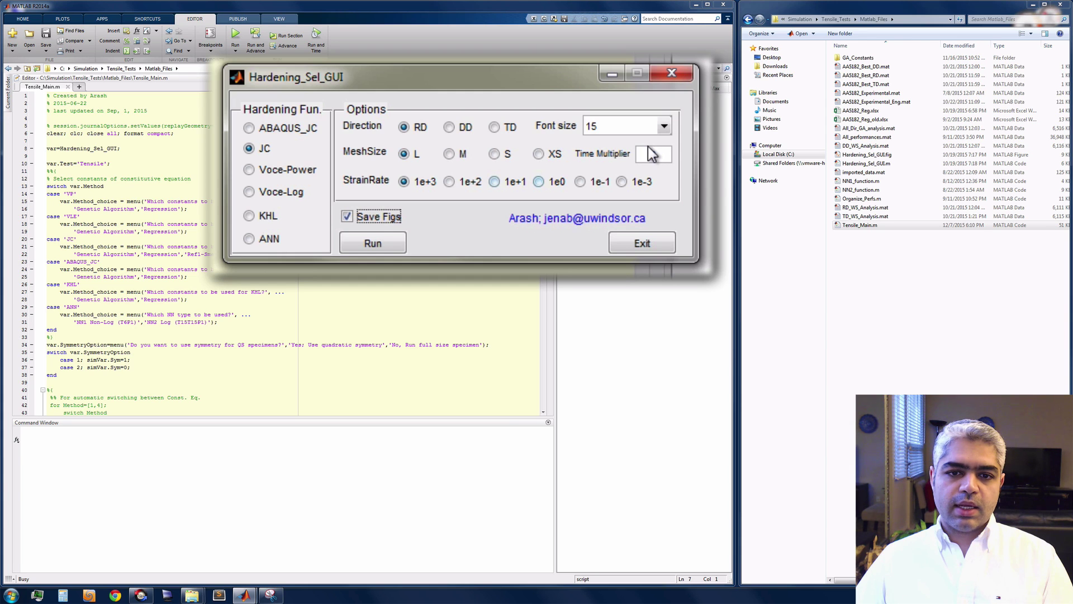
{"action": "double_click", "coordinate": [651, 155]}
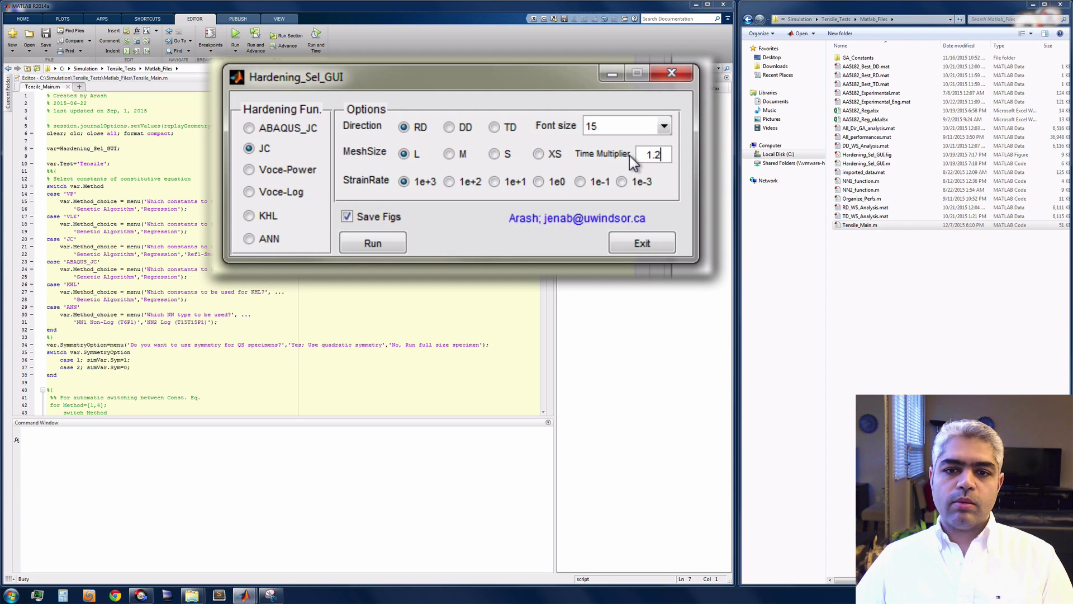
Step: Start the run with Genetic Algorithm JC constants on the full-size specimen, no symmetry
{"action": "left_click", "coordinate": [385, 244]}
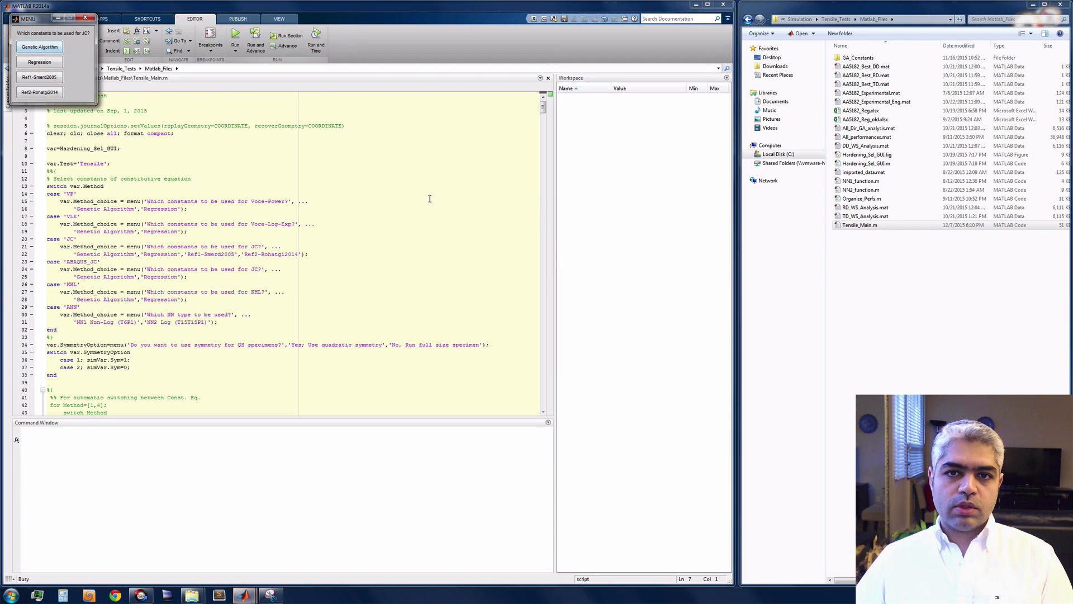
{"action": "left_click_drag", "start_coordinate": [31, 21], "coordinate": [361, 88]}
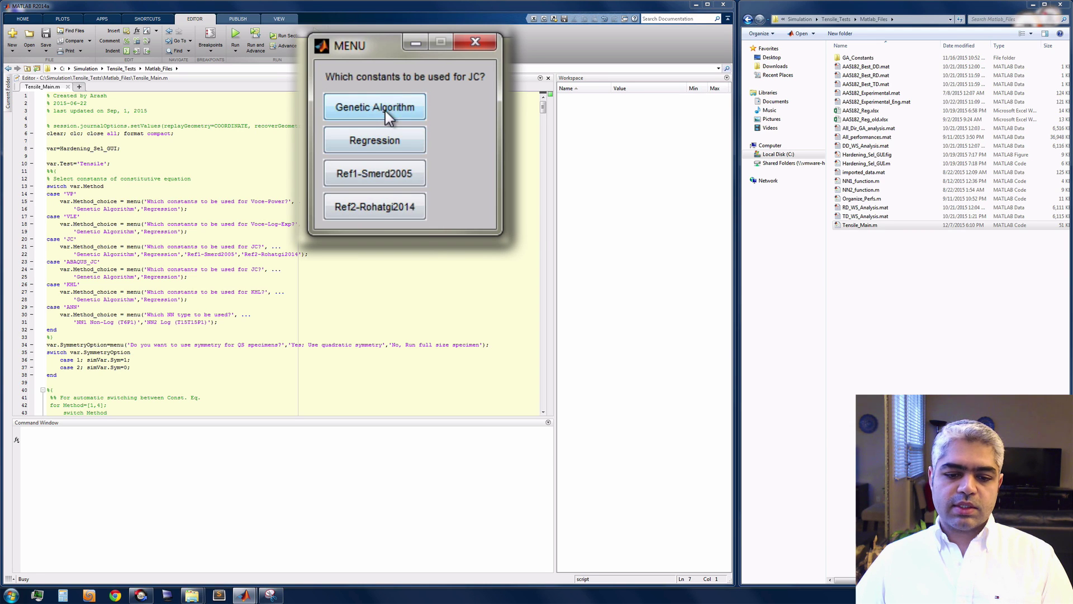
{"action": "left_click", "coordinate": [384, 111]}
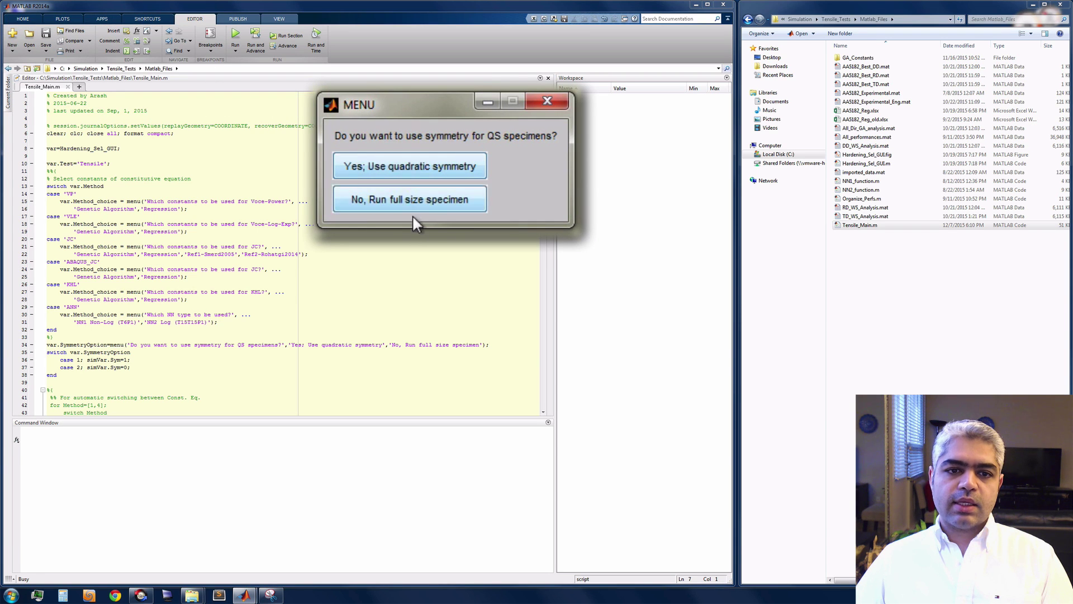
{"action": "left_click", "coordinate": [51, 62]}
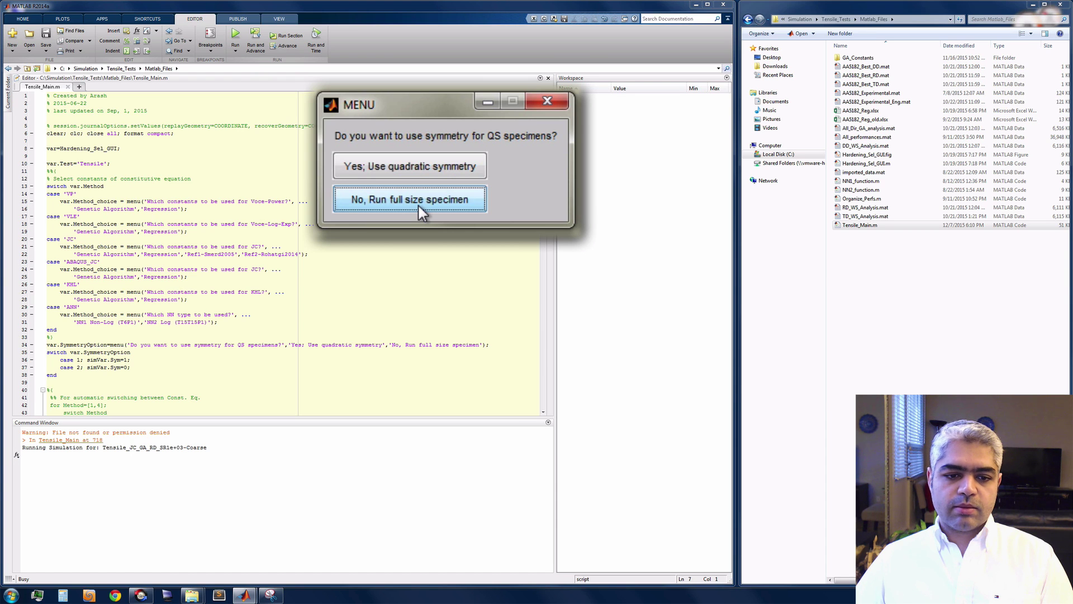
Step: Confirm the full-size run and track the ODB field frame count in the Command Window
{"action": "left_click", "coordinate": [418, 203]}
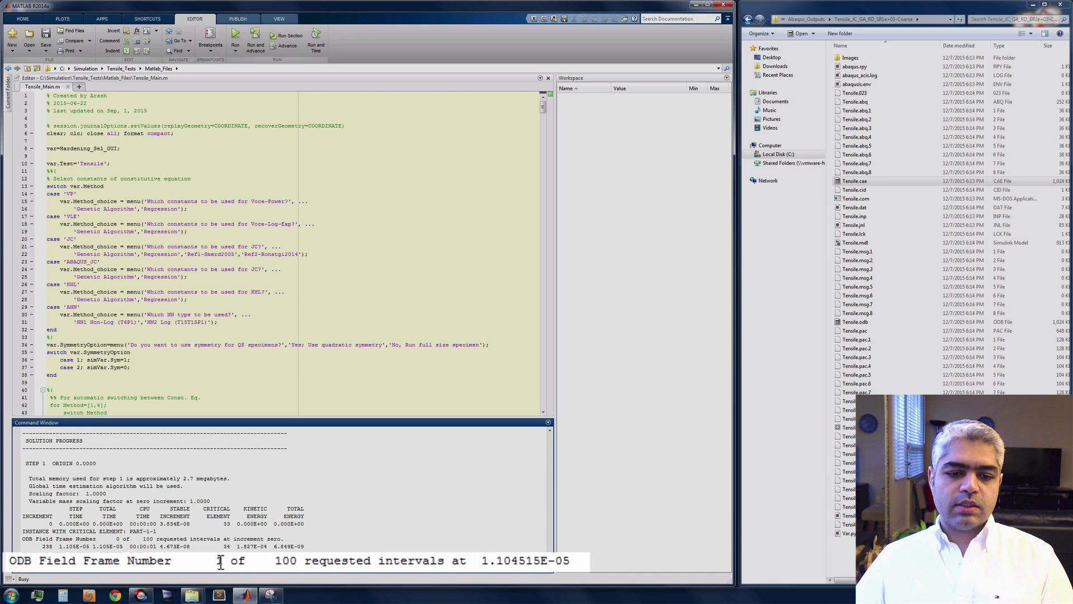
{"action": "left_click_drag", "start_coordinate": [216, 560], "coordinate": [305, 561]}
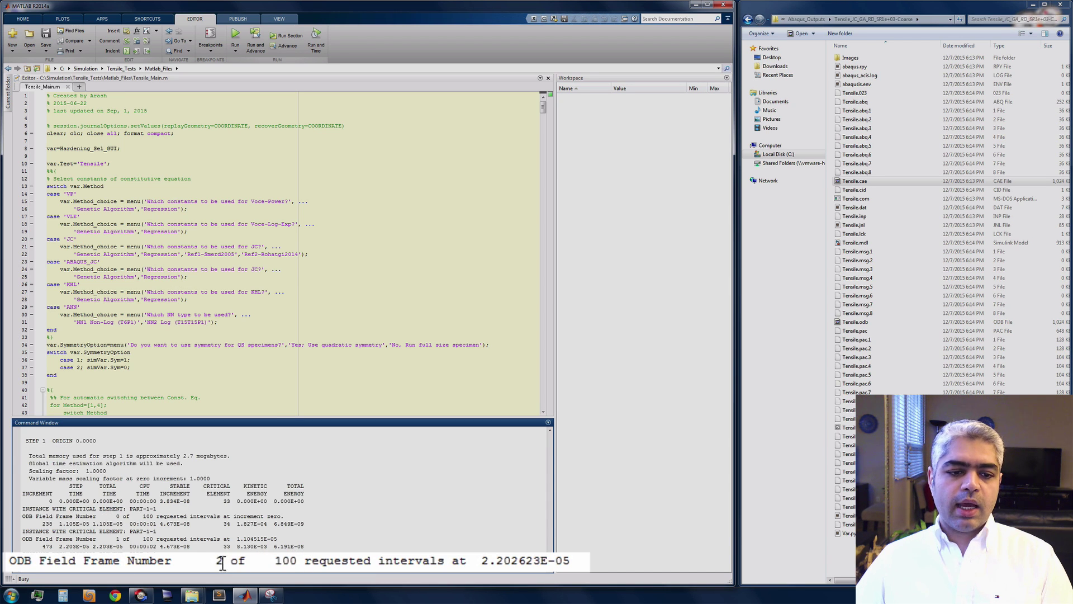
{"action": "left_click_drag", "start_coordinate": [215, 561], "coordinate": [303, 561]}
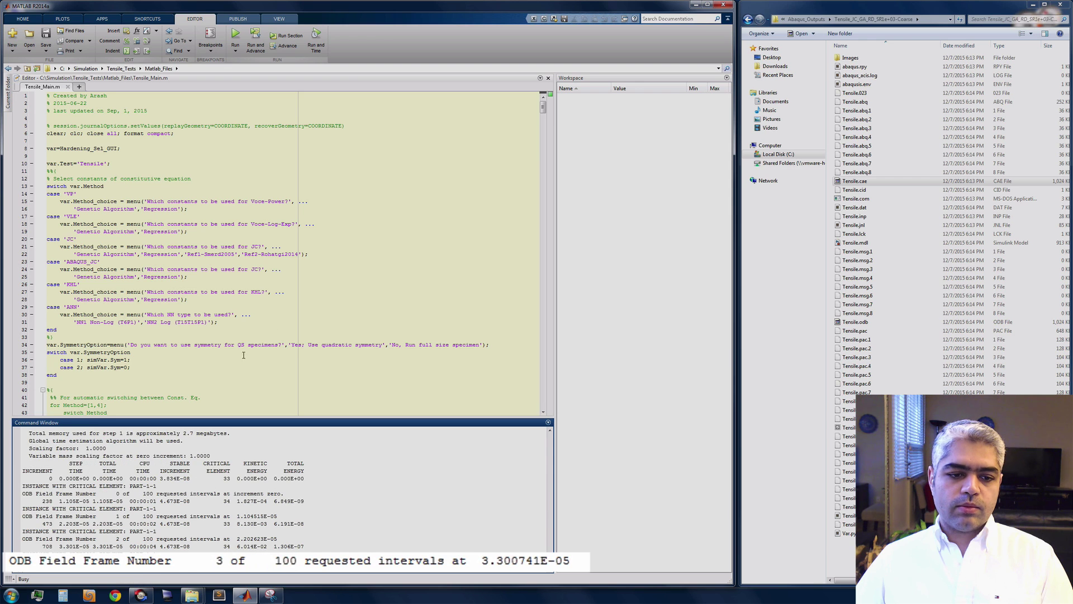
Step: Go up to Tensile_Tests, enter Abaqus_Files, and open Tensile_CreateRun_JC.py in the editor
{"action": "left_click", "coordinate": [811, 20]}
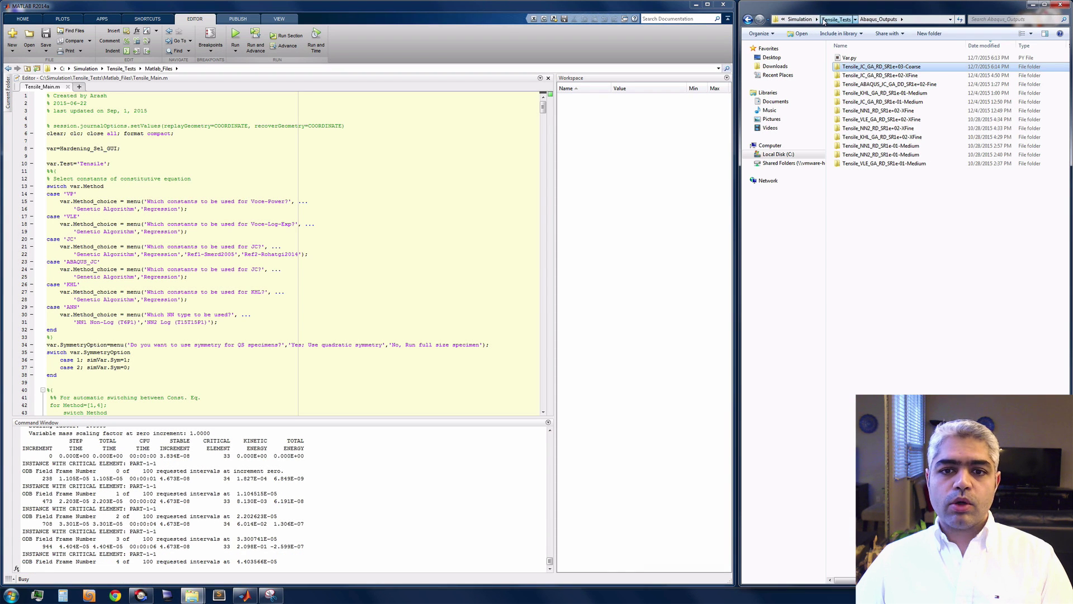
{"action": "left_click", "coordinate": [836, 20]}
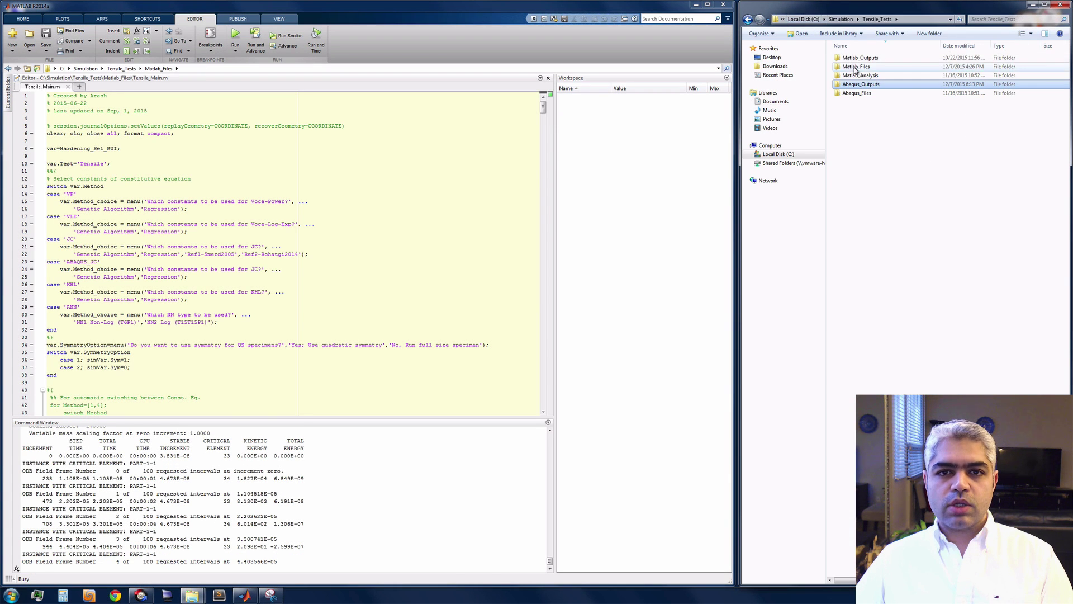
{"action": "double_click", "coordinate": [856, 93]}
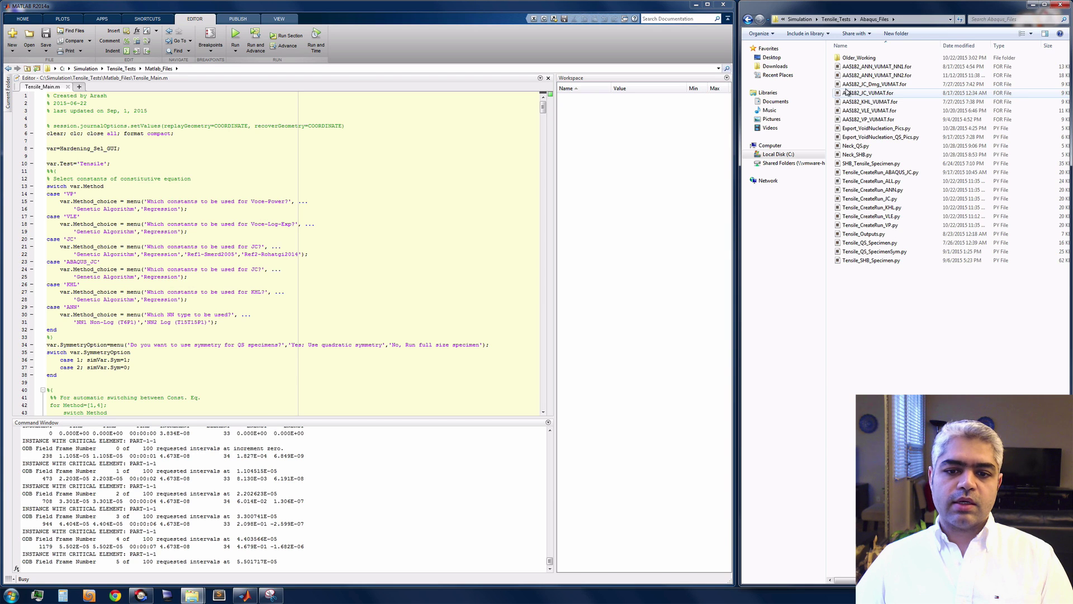
{"action": "left_click", "coordinate": [867, 94]}
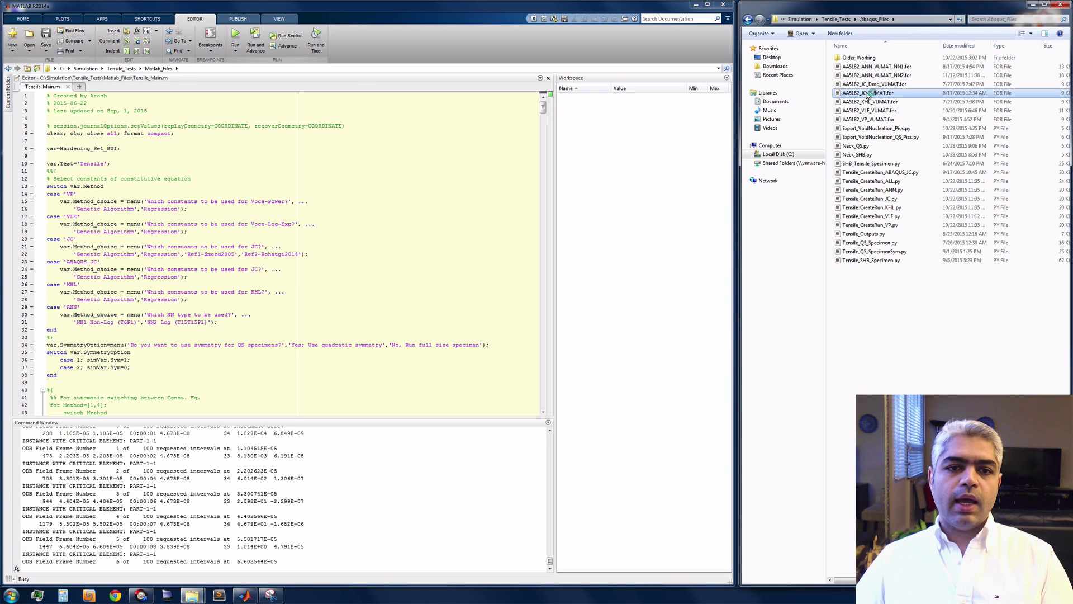
{"action": "double_click", "coordinate": [870, 198]}
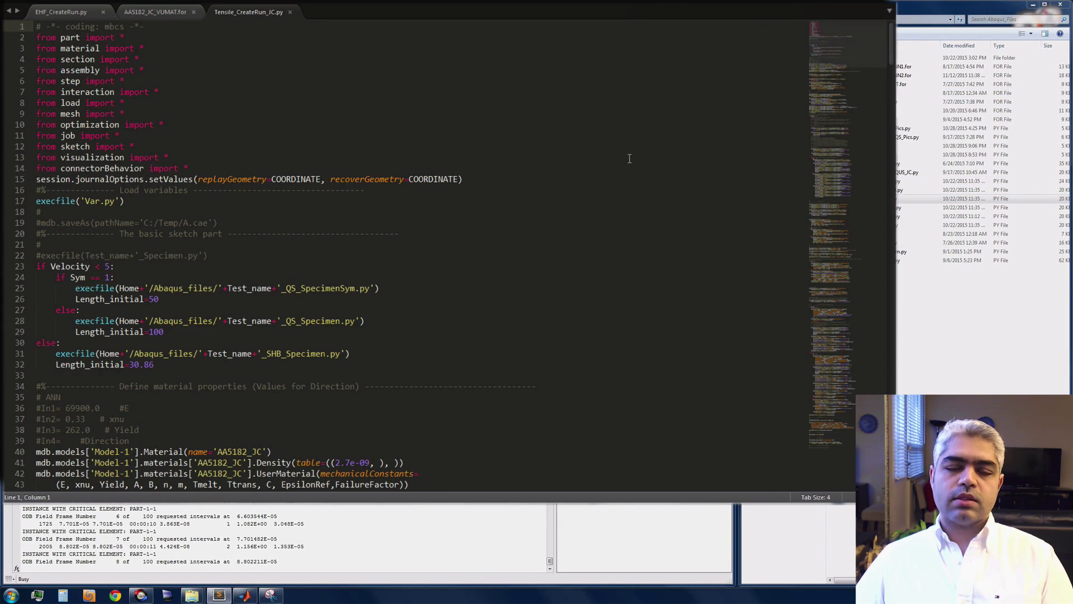
Step: Scroll through Tensile_CreateRun_JC.py, then through the AA5182_JC_VUMAT.for subroutine
{"action": "scroll", "coordinate": [269, 107], "scroll_direction": "down", "scroll_amount": 9}
{"action": "scroll", "coordinate": [269, 107], "scroll_direction": "down", "scroll_amount": 20}
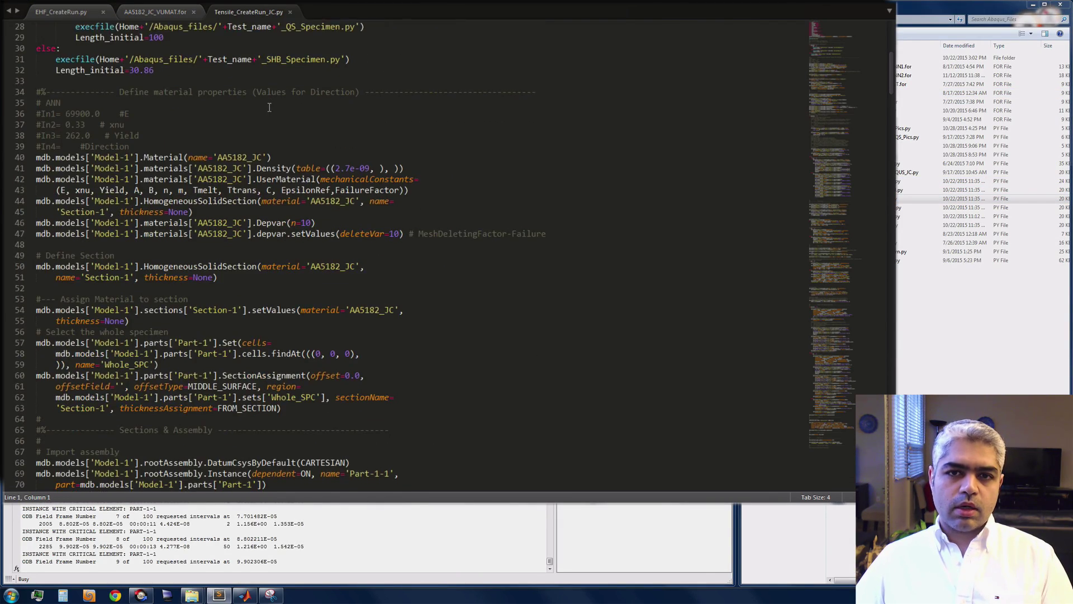
{"action": "scroll", "coordinate": [285, 108], "scroll_direction": "down", "scroll_amount": 20}
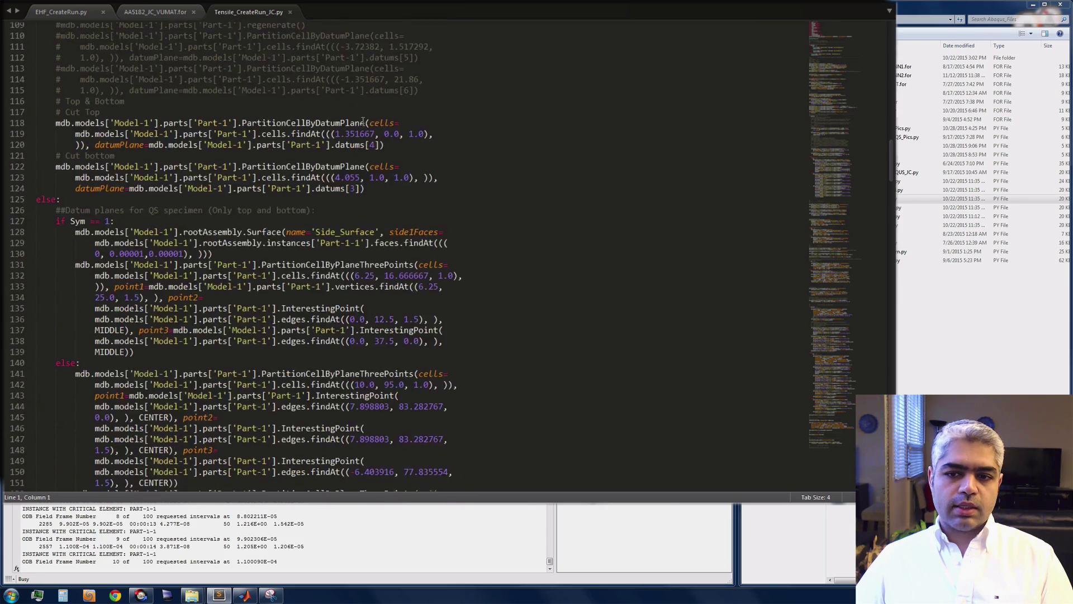
{"action": "scroll", "coordinate": [363, 121], "scroll_direction": "down", "scroll_amount": 20}
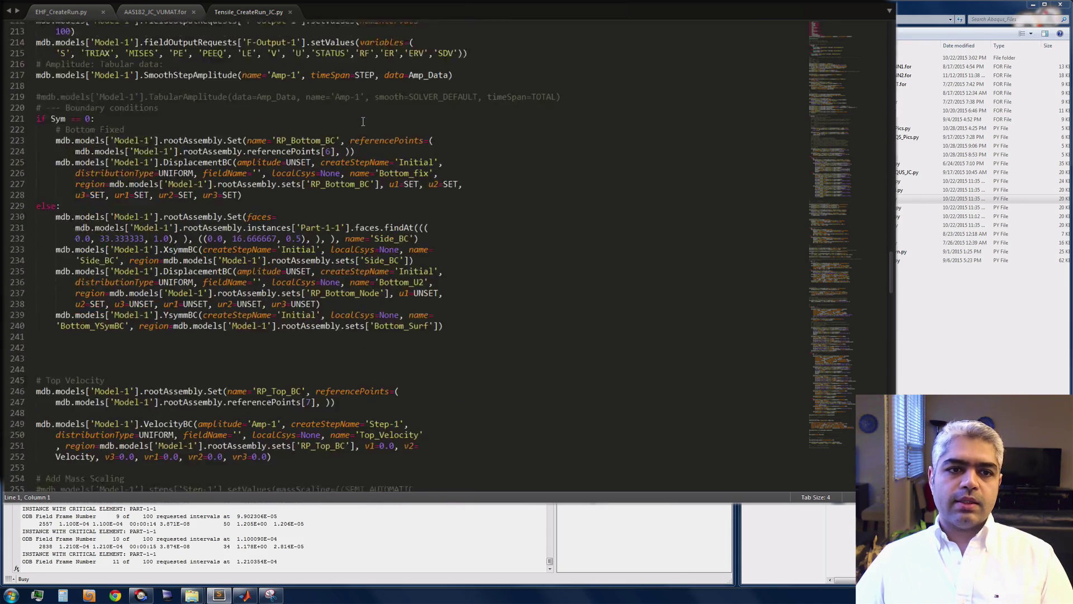
{"action": "scroll", "coordinate": [363, 121], "scroll_direction": "down", "scroll_amount": 20}
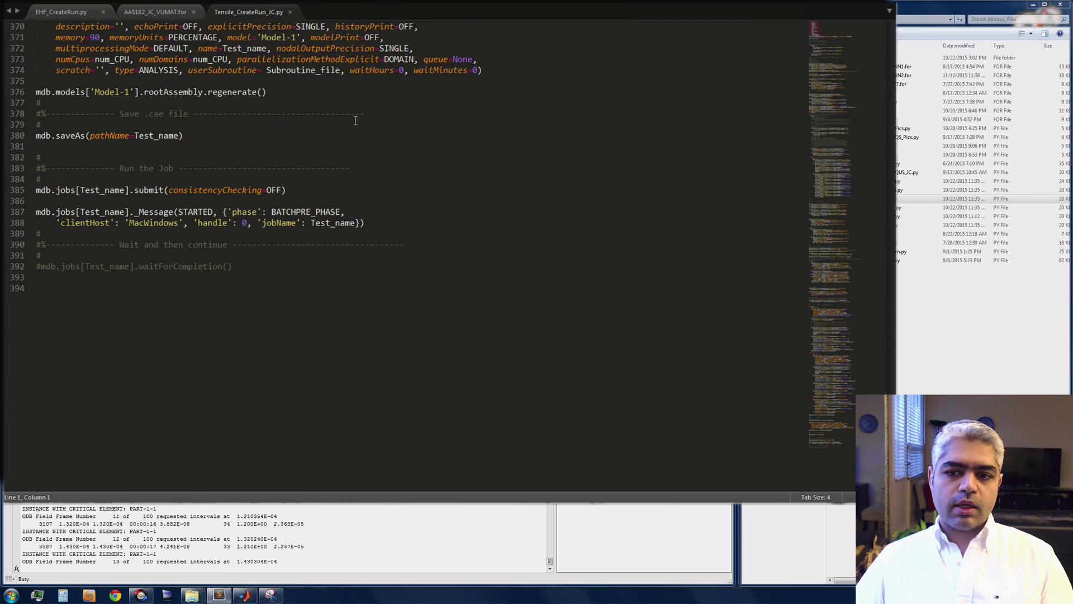
{"action": "left_click", "coordinate": [177, 13]}
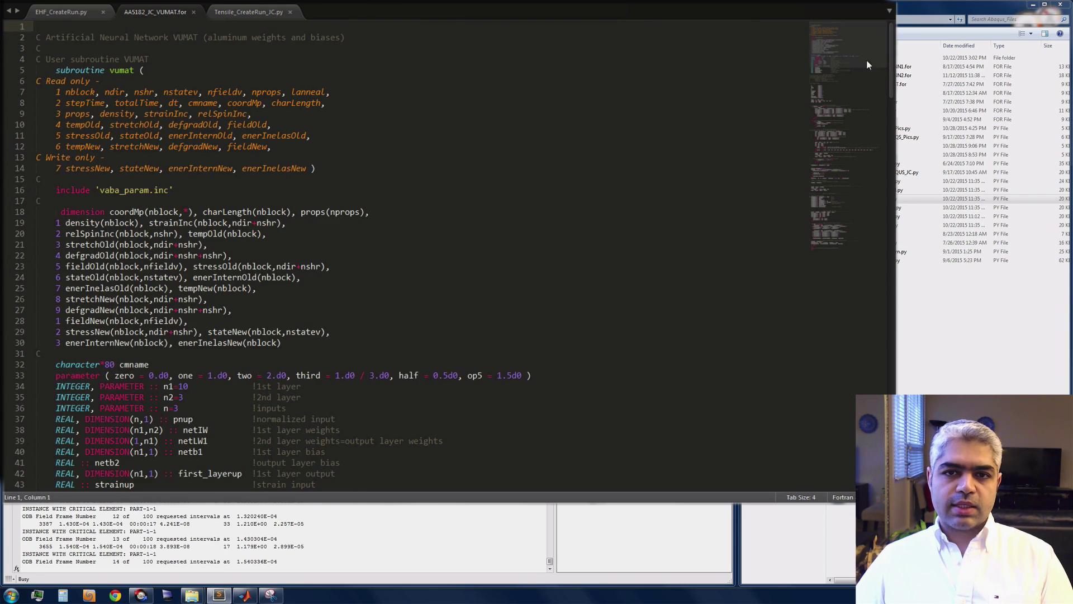
{"action": "left_click_drag", "start_coordinate": [892, 49], "coordinate": [891, 448]}
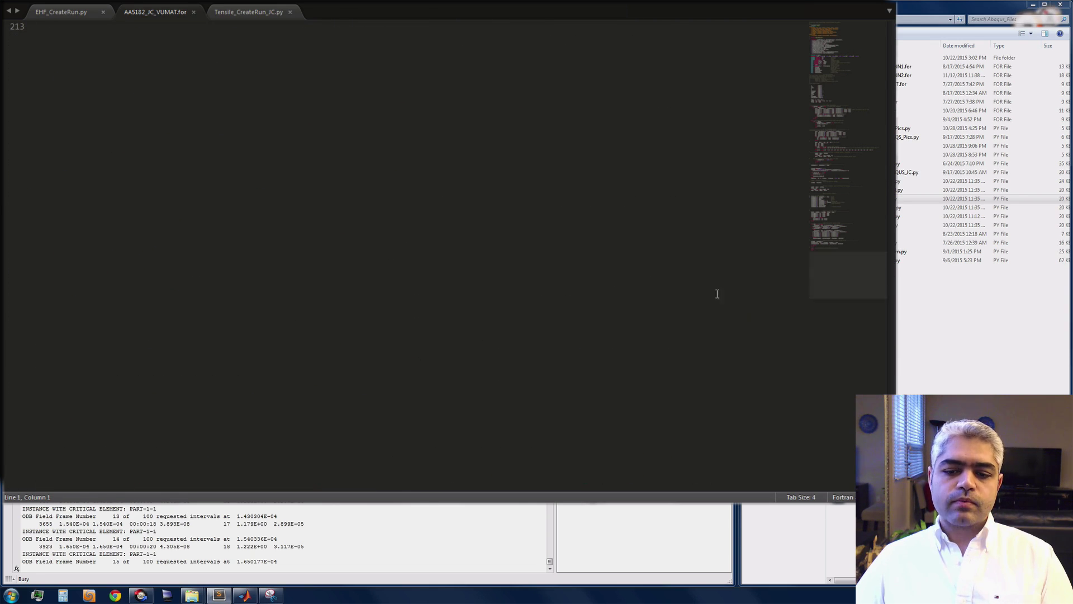
Step: Close the VUMAT, Tensile_CreateRun_JC.py and EHF_CreateRun.py tabs and select Tensile_Outputs.py
{"action": "left_click", "coordinate": [193, 12]}
{"action": "left_click", "coordinate": [200, 12]}
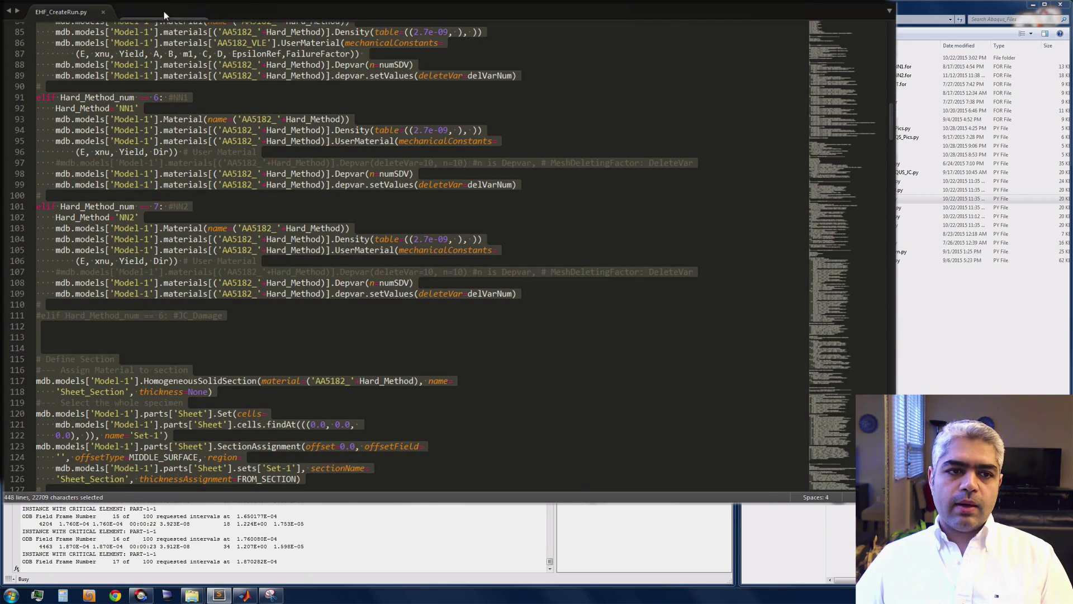
{"action": "left_click", "coordinate": [102, 12]}
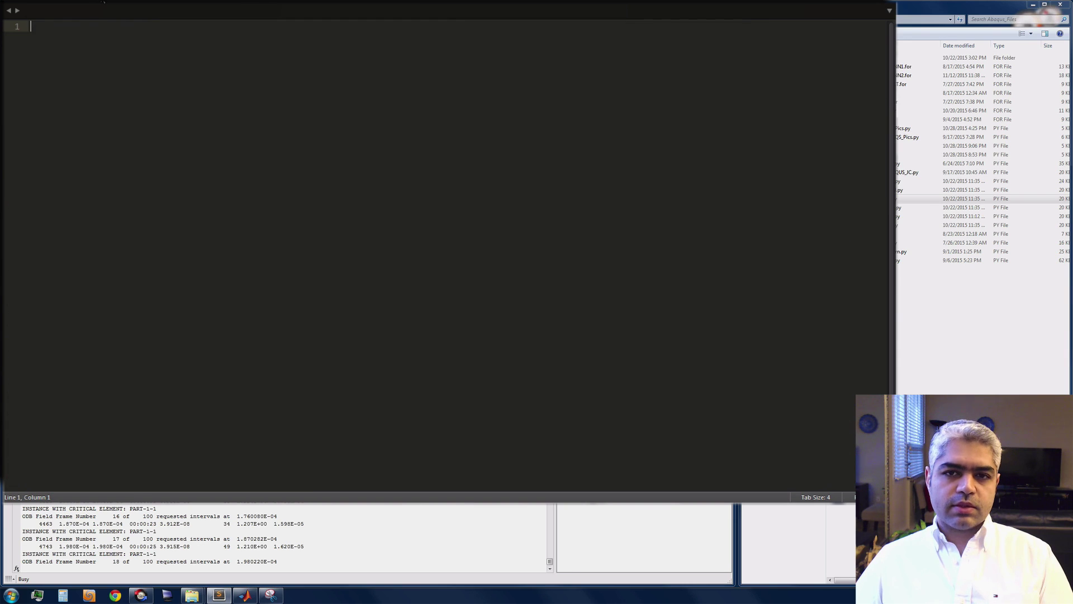
{"action": "left_click", "coordinate": [934, 302]}
Step: Open and scroll through Tensile_Outputs.py and SHB_Tensile_Specimen.py in Sublime Text
{"action": "left_click_drag", "start_coordinate": [950, 234], "coordinate": [359, 102]}
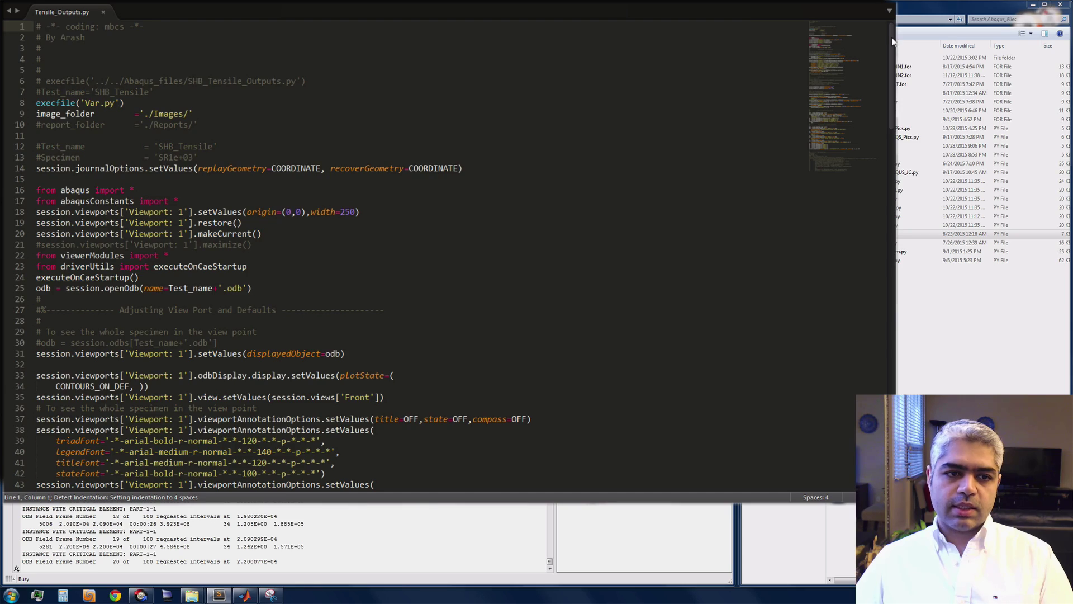
{"action": "scroll", "coordinate": [890, 42], "scroll_direction": "down", "scroll_amount": 1}
{"action": "mouse_move", "coordinate": [890, 42]}
{"action": "left_mouse_down"}
{"action": "mouse_move", "coordinate": [891, 386]}
{"action": "mouse_move", "coordinate": [890, 34]}
{"action": "left_mouse_up"}
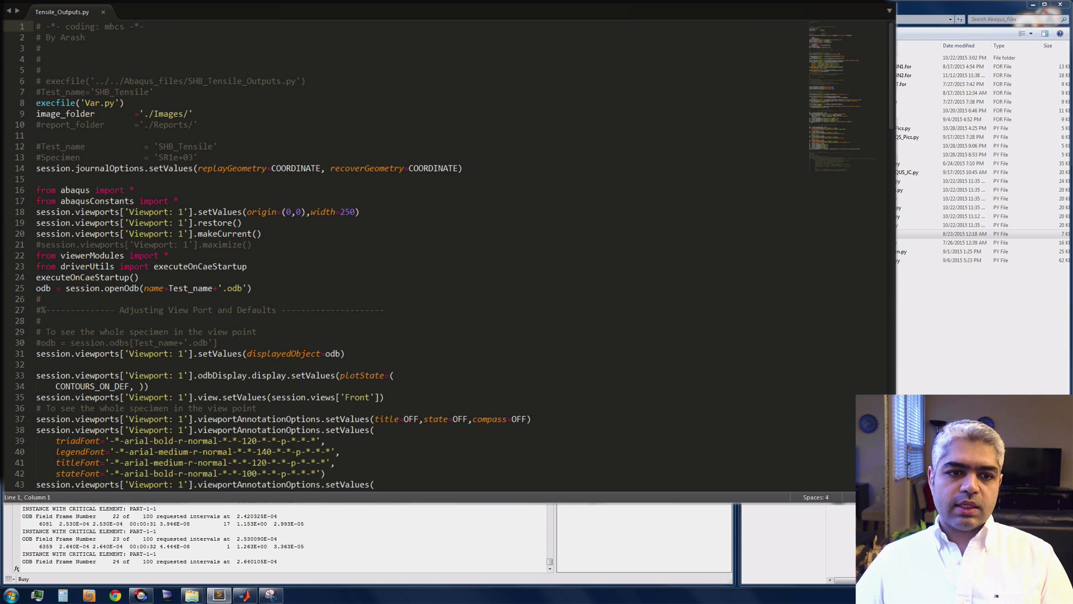
{"action": "left_click", "coordinate": [950, 164]}
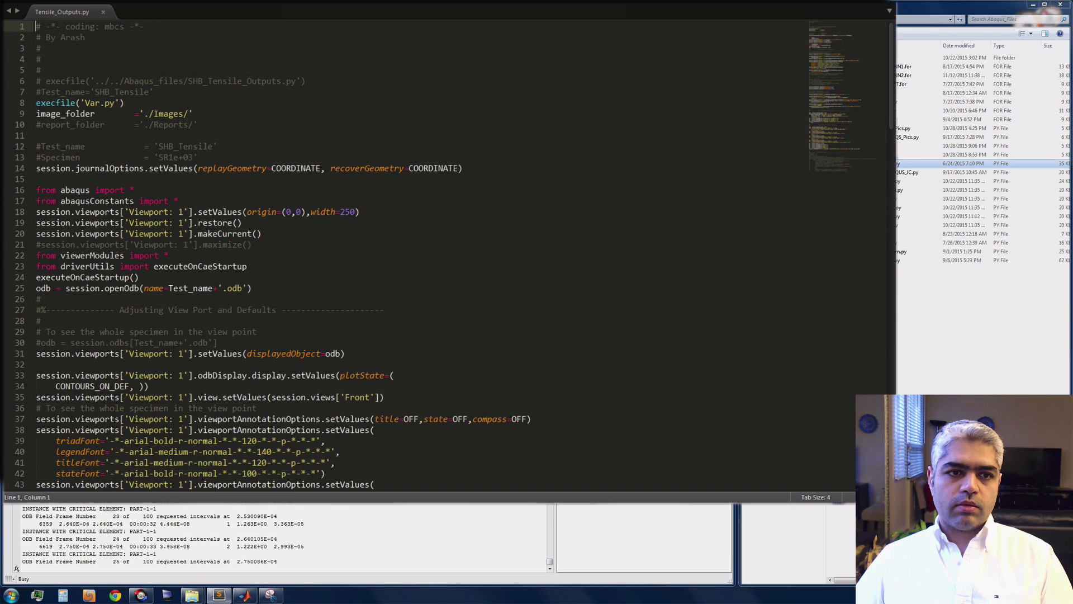
{"action": "double_click", "coordinate": [950, 163]}
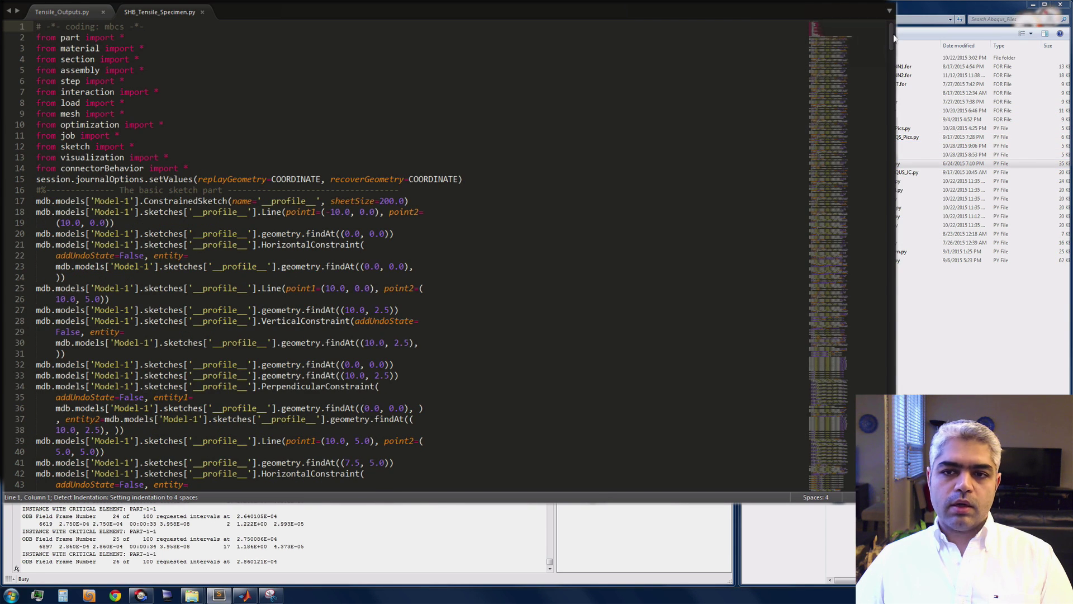
{"action": "left_click_drag", "start_coordinate": [893, 38], "coordinate": [872, 489]}
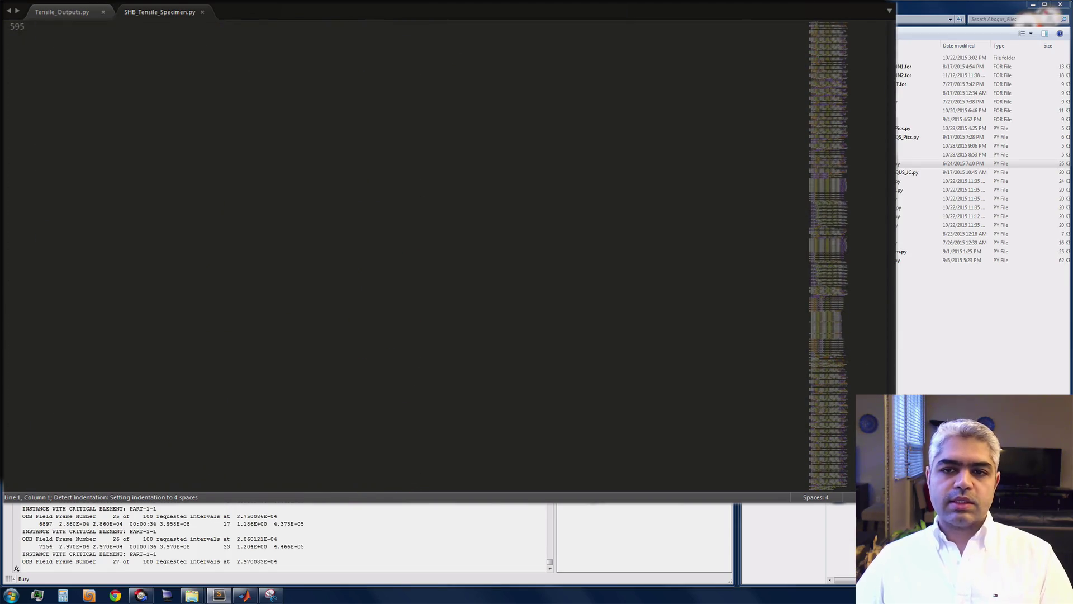
{"action": "scroll", "coordinate": [403, 257], "scroll_direction": "up", "scroll_amount": 10}
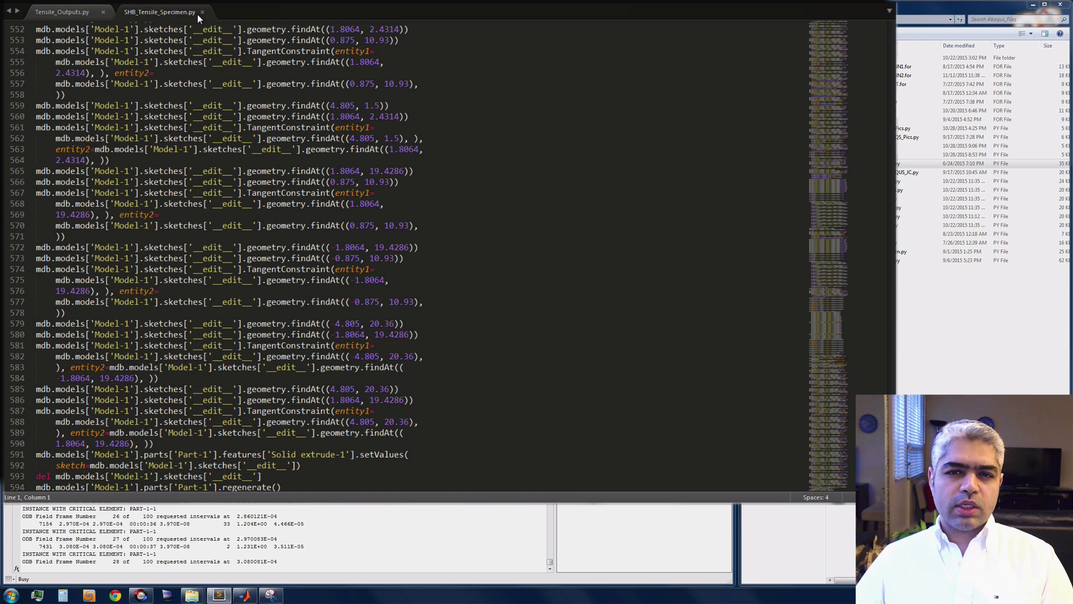
Step: Close the SHB_Tensile_Specimen.py and Tensile_Outputs.py tabs and return to Tensile_Tests
{"action": "left_click", "coordinate": [201, 13]}
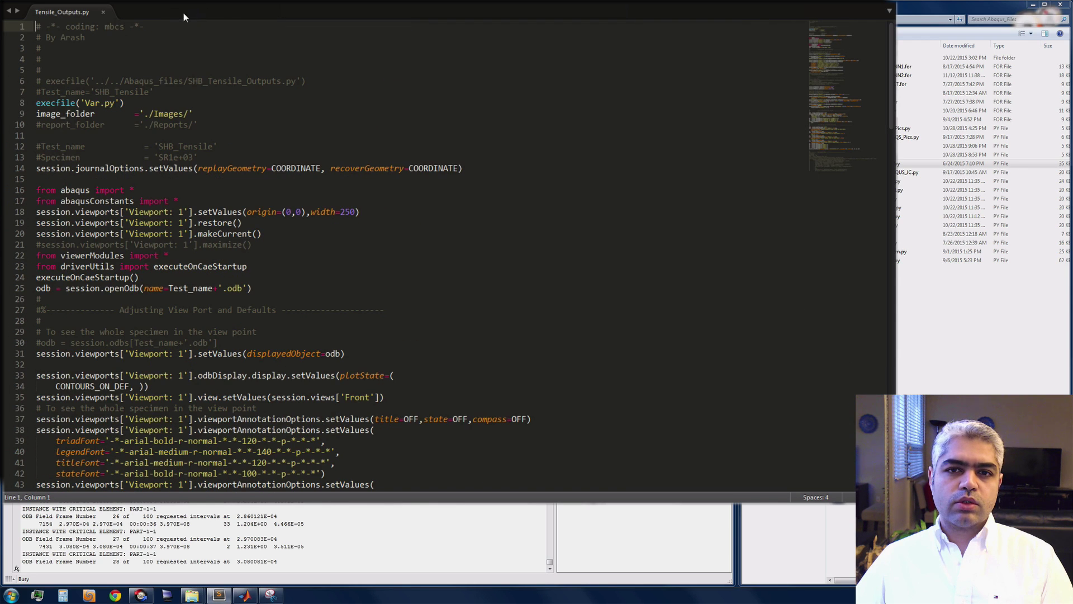
{"action": "left_click", "coordinate": [101, 11]}
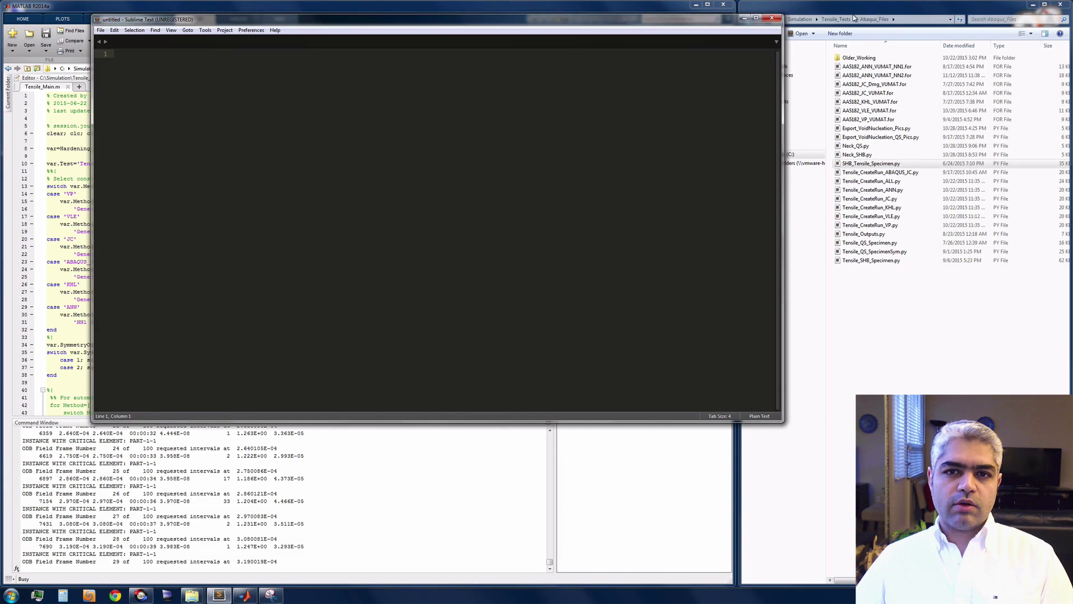
{"action": "left_click", "coordinate": [831, 16]}
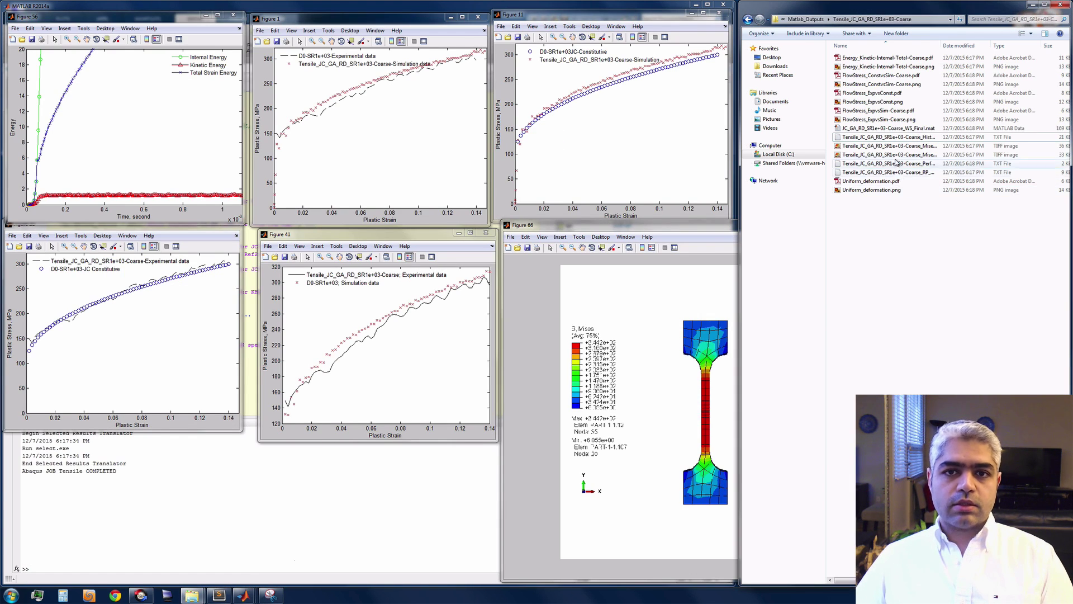
Step: Open the coarse run's HistoryOutputs, Performances and RP_Data text files as Sublime tabs
{"action": "double_click", "coordinate": [901, 140]}
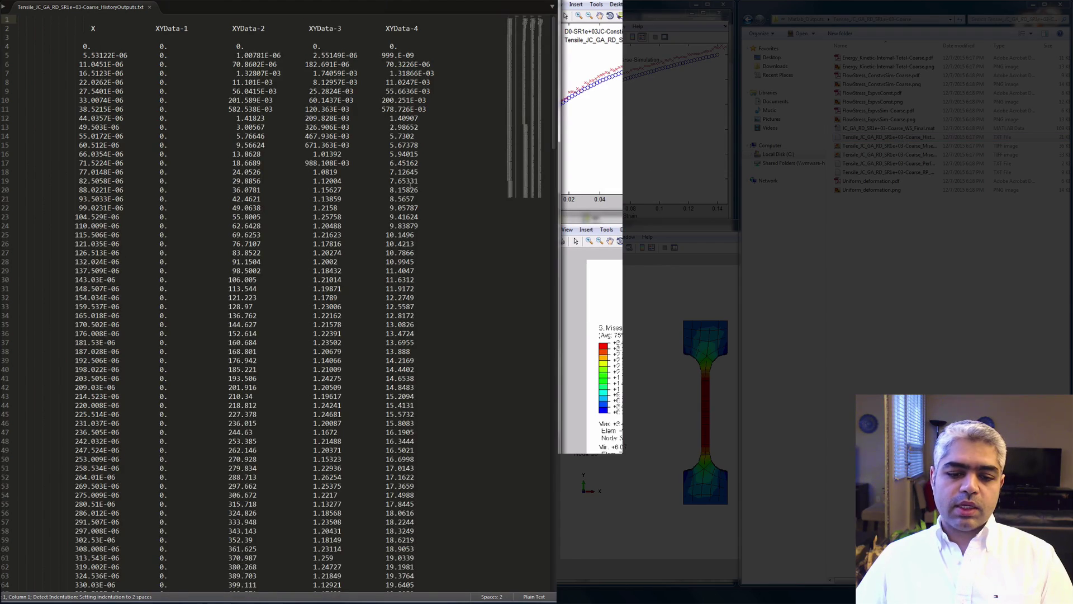
{"action": "scroll", "coordinate": [409, 185], "scroll_direction": "down", "scroll_amount": 20}
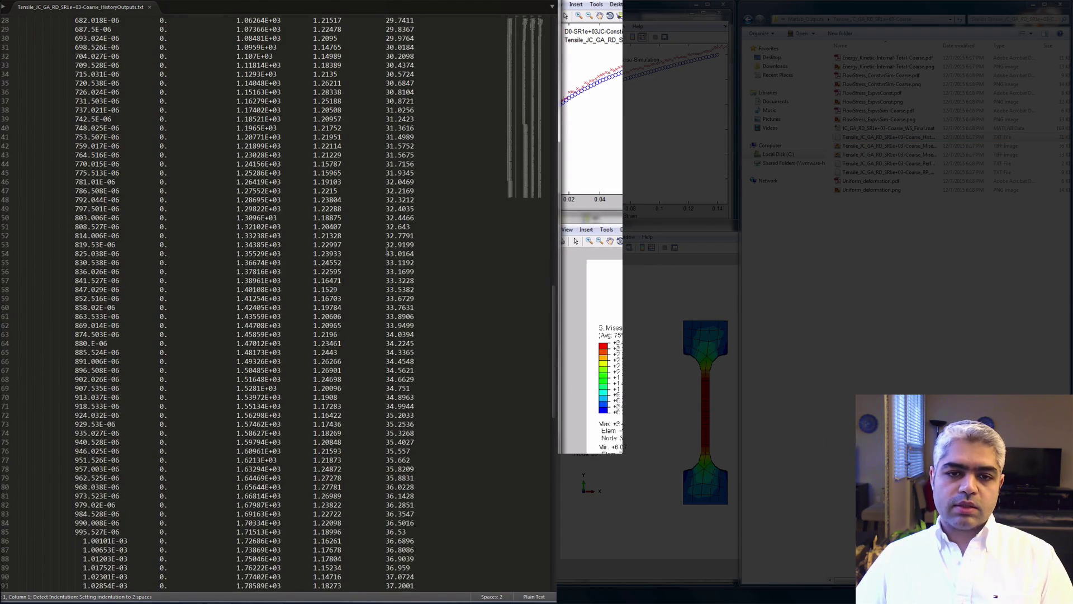
{"action": "double_click", "coordinate": [875, 163]}
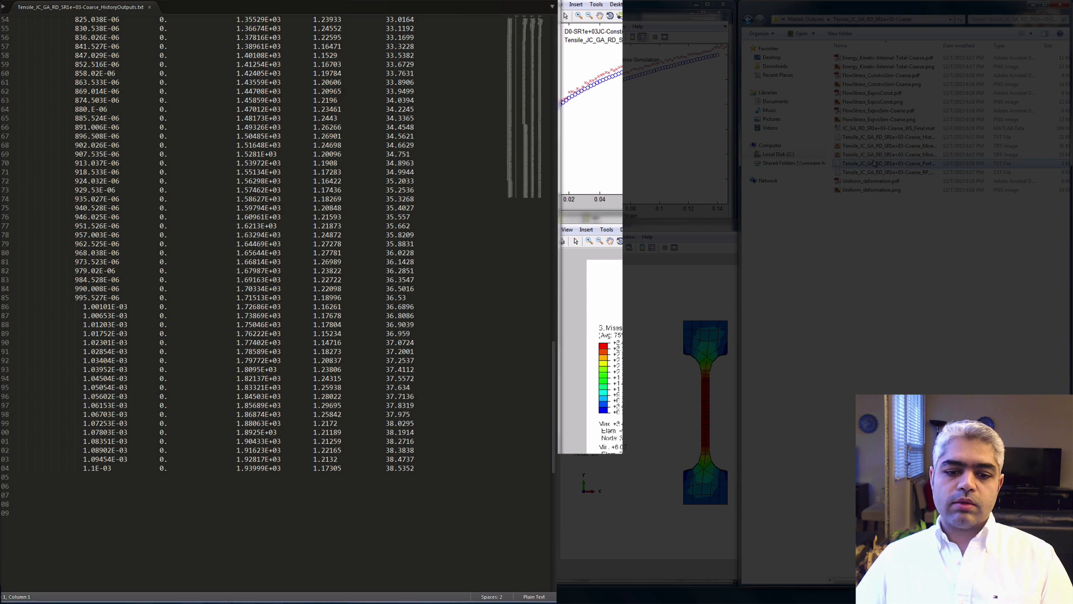
{"action": "double_click", "coordinate": [879, 173]}
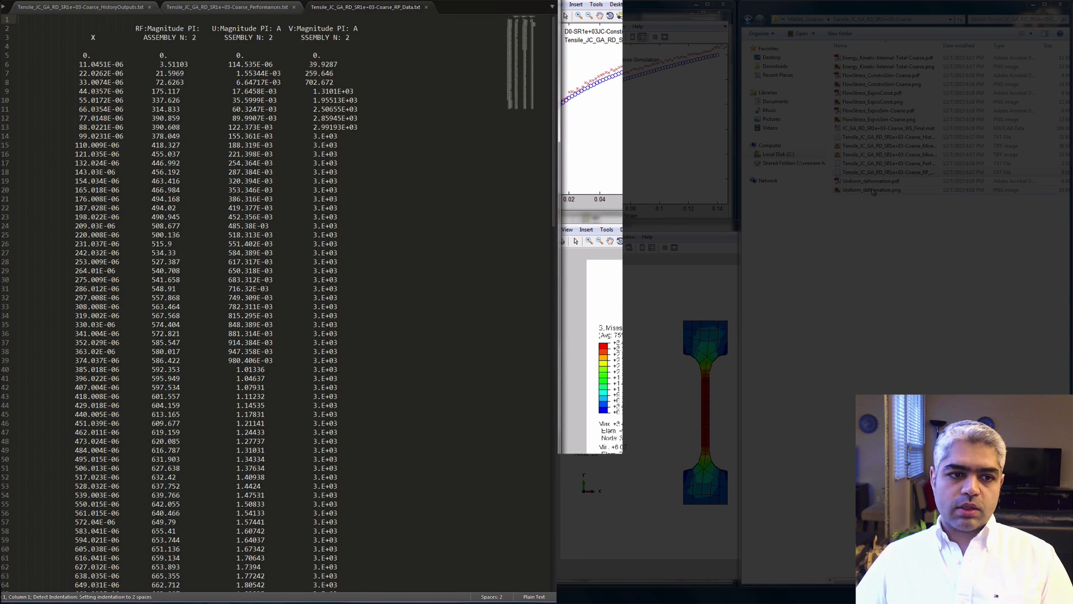
{"action": "left_click", "coordinate": [873, 190]}
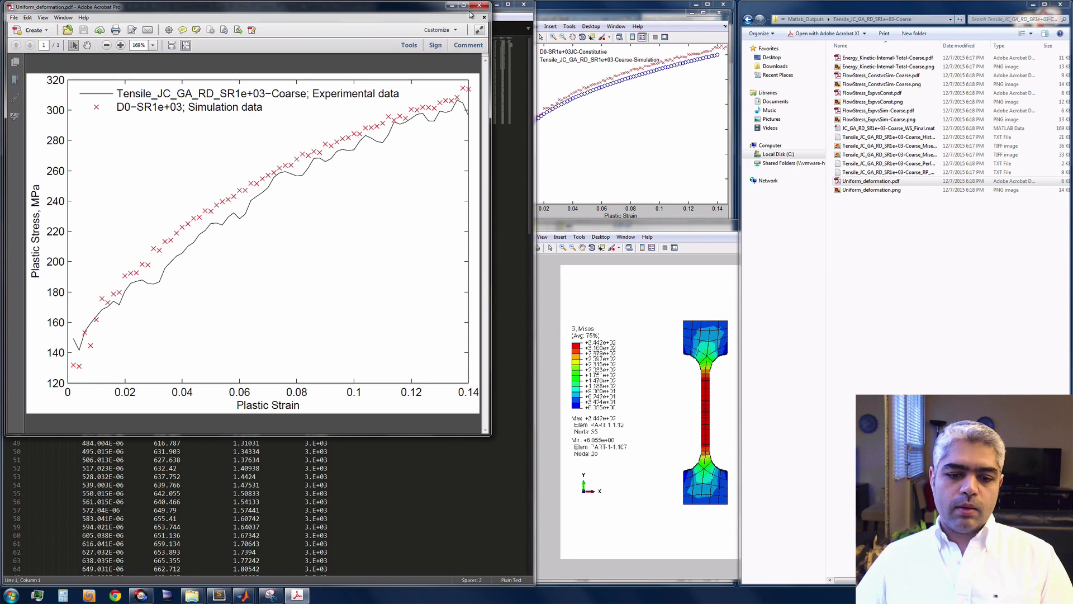
Step: View FlowStress_ExpvsSim-Coarse.pdf in Acrobat, then close it
{"action": "left_click", "coordinate": [868, 112]}
{"action": "double_click", "coordinate": [868, 111]}
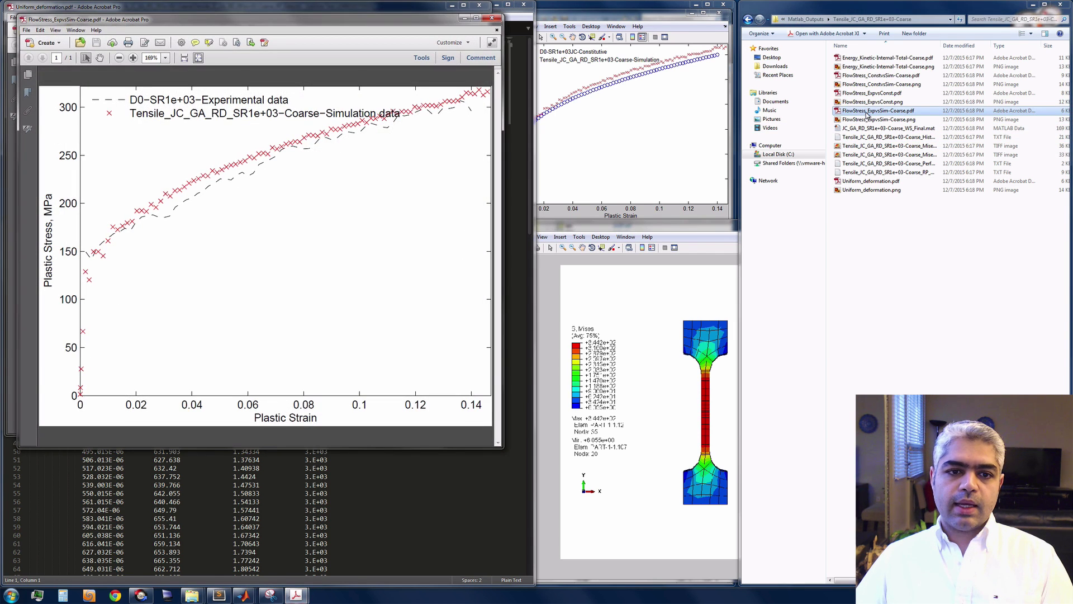
{"action": "left_click", "coordinate": [490, 18]}
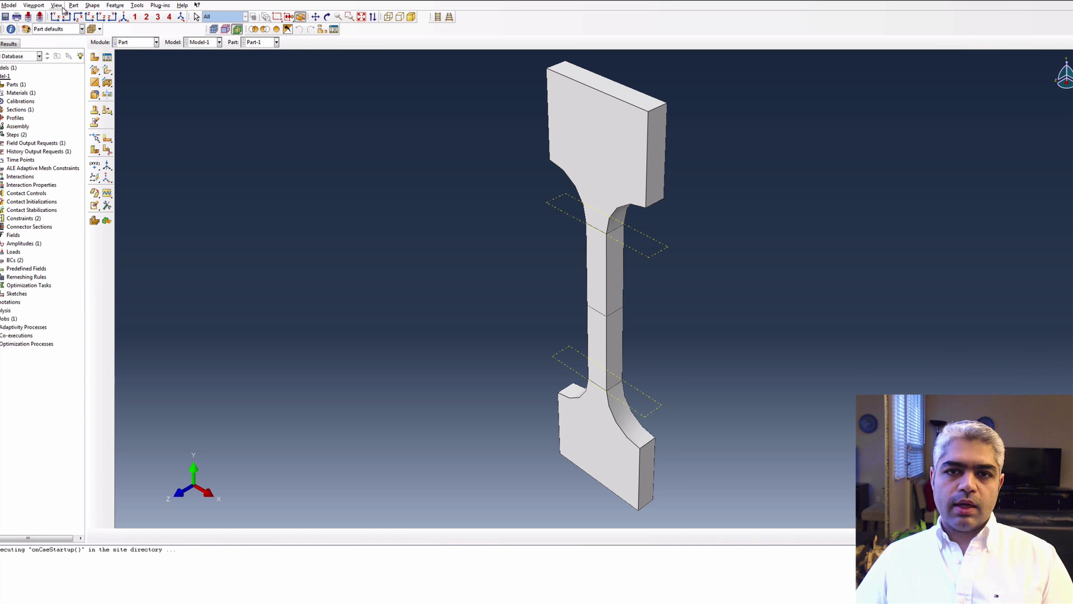
Step: In the Property module, review AA5182_JC's density 2.7E-009 and its 11 VUMAT constants
{"action": "left_click", "coordinate": [134, 44]}
{"action": "left_click", "coordinate": [131, 60]}
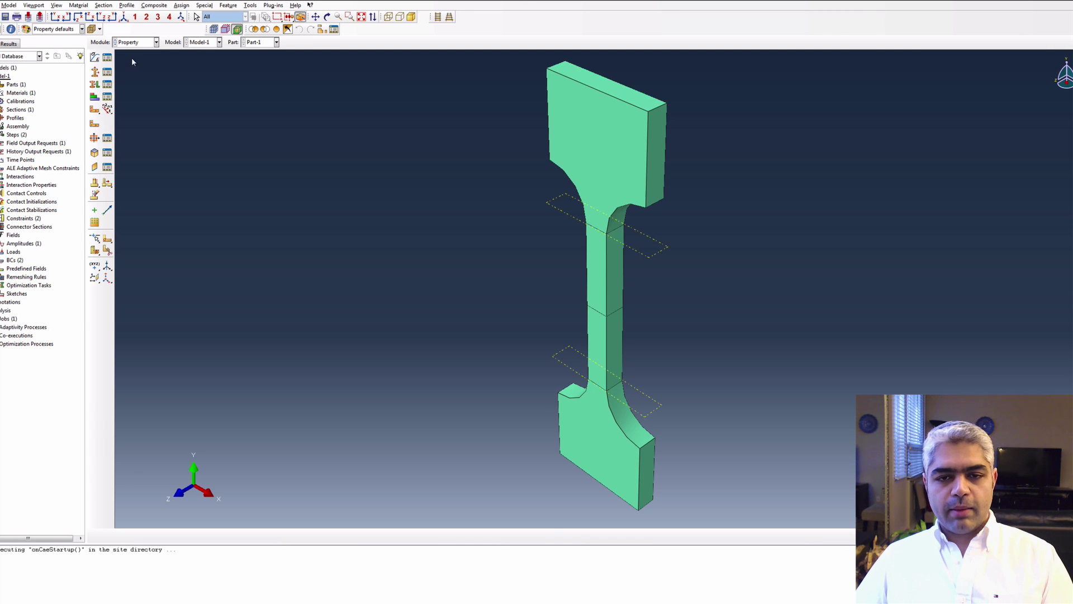
{"action": "left_click", "coordinate": [108, 59]}
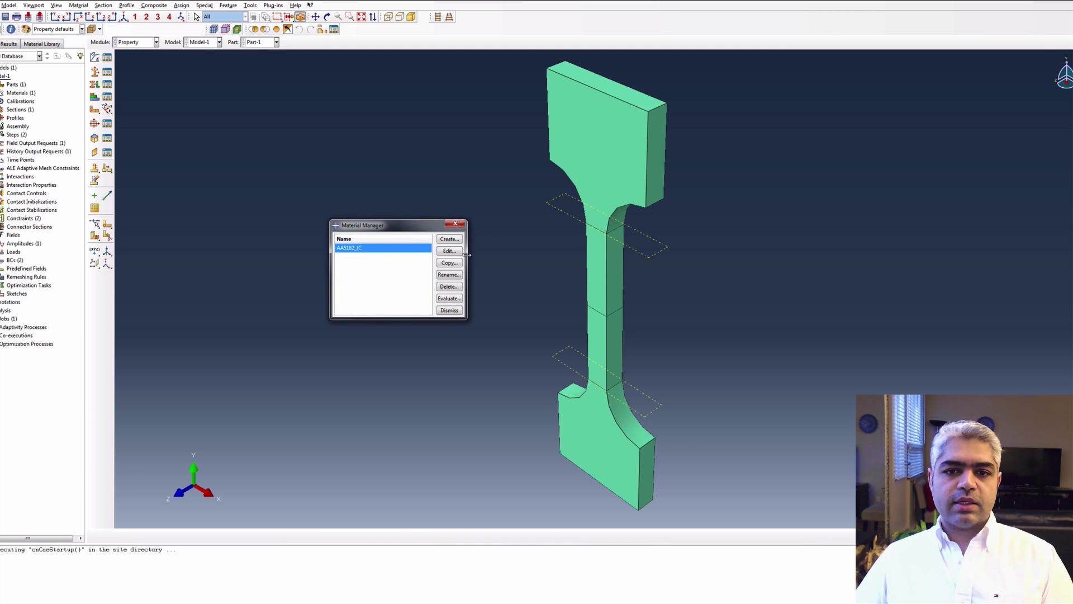
{"action": "left_click", "coordinate": [450, 251]}
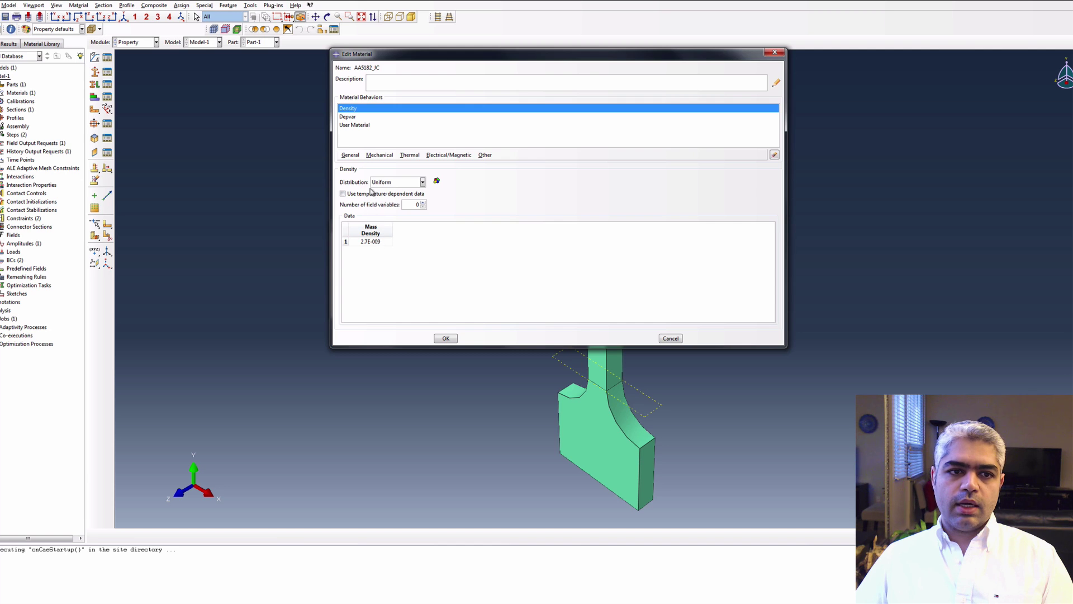
{"action": "left_click", "coordinate": [371, 125]}
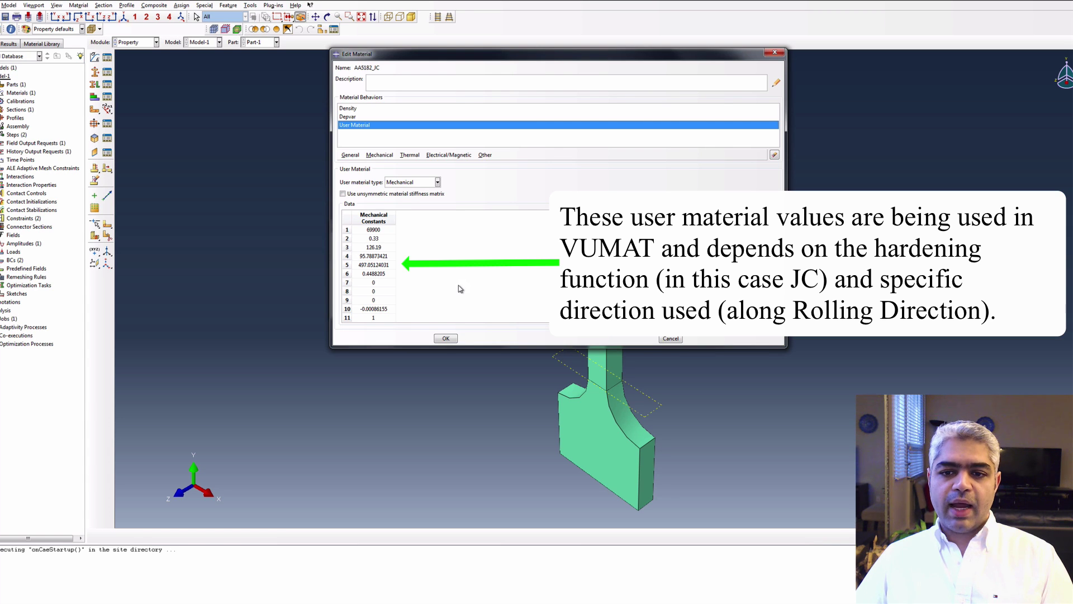
{"action": "left_click", "coordinate": [445, 338]}
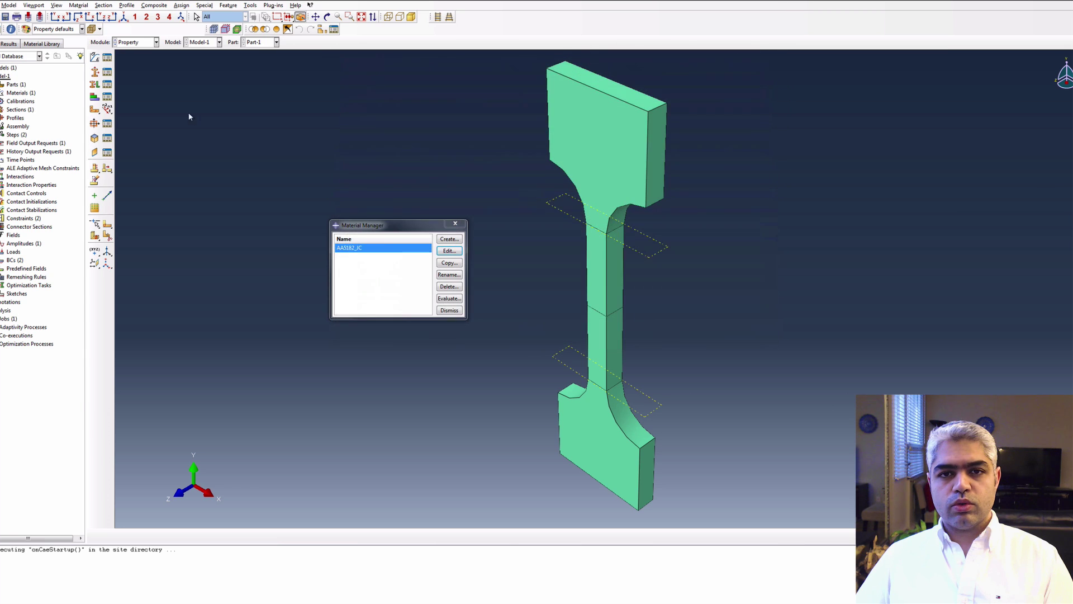
{"action": "left_click", "coordinate": [455, 223]}
Step: Check the Assembly module, then review the analysis steps in the Step Manager
{"action": "left_click", "coordinate": [156, 42]}
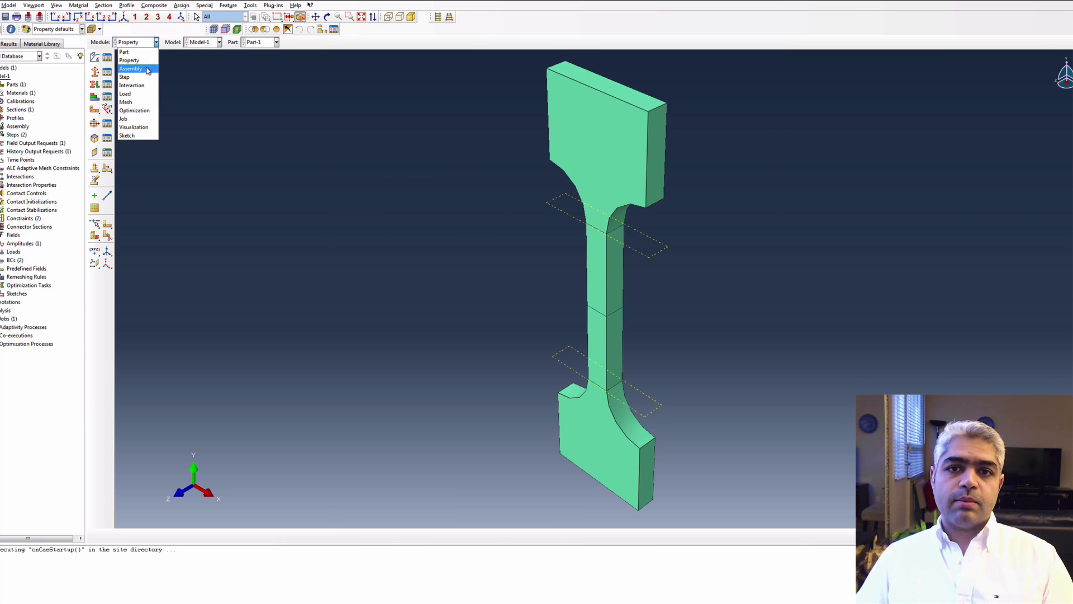
{"action": "left_click", "coordinate": [148, 68]}
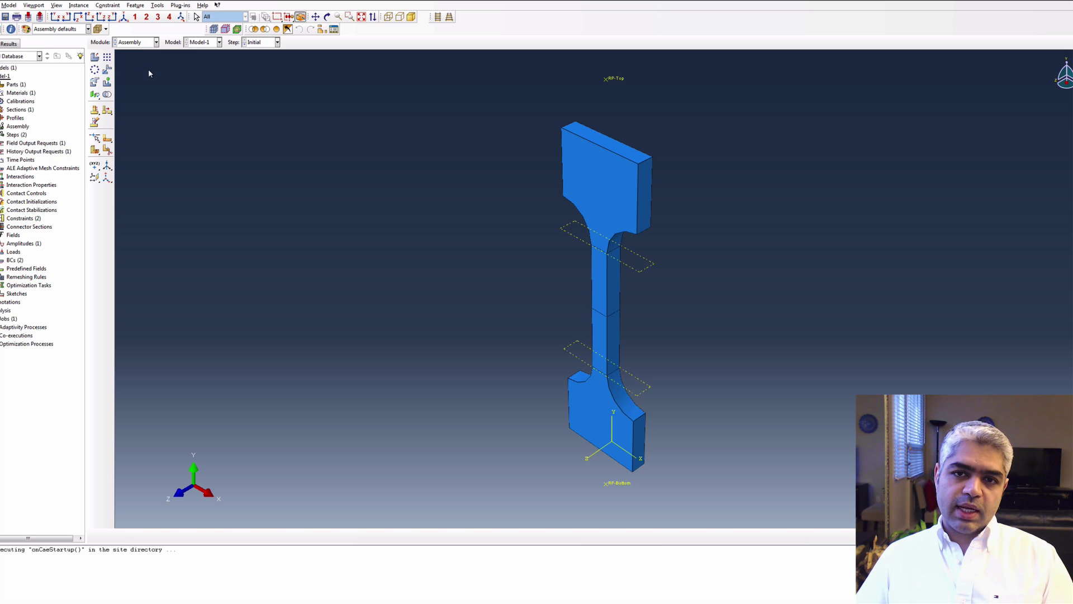
{"action": "left_click", "coordinate": [150, 42]}
{"action": "left_click", "coordinate": [141, 80]}
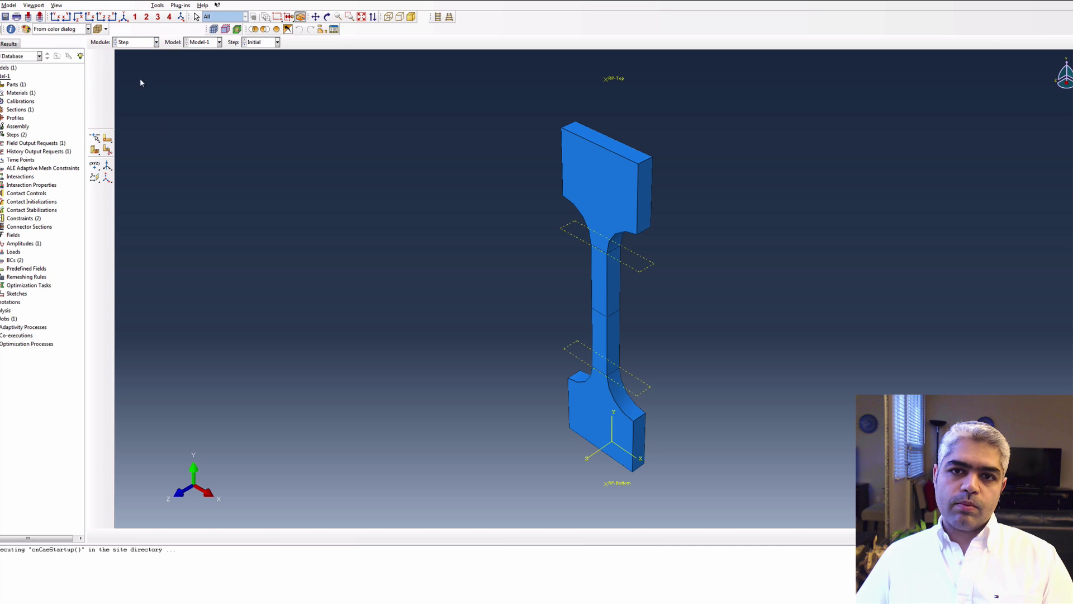
{"action": "left_click", "coordinate": [107, 58]}
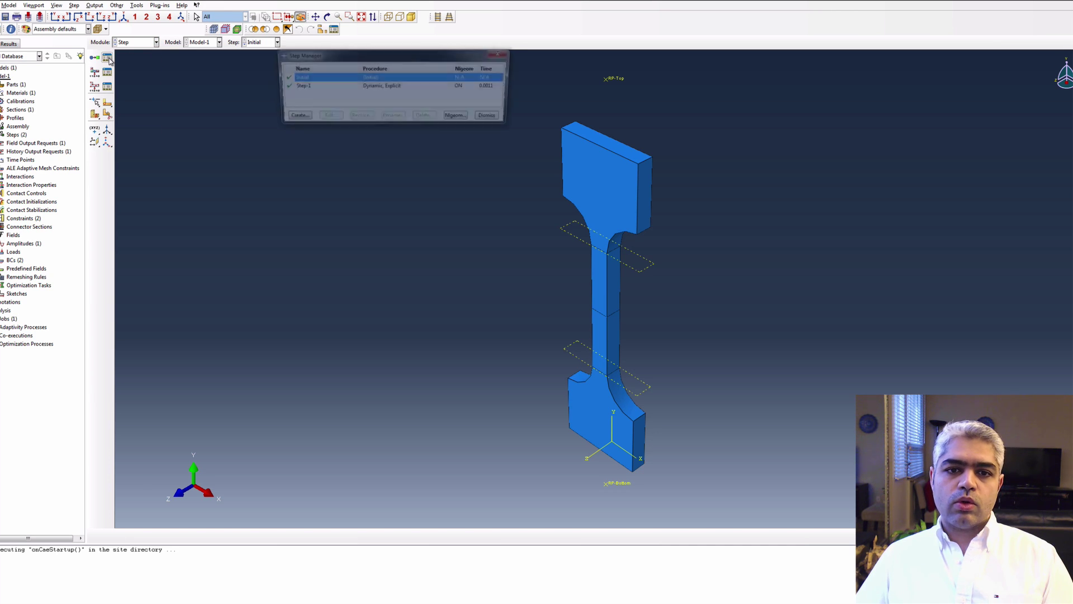
{"action": "left_click", "coordinate": [501, 53]}
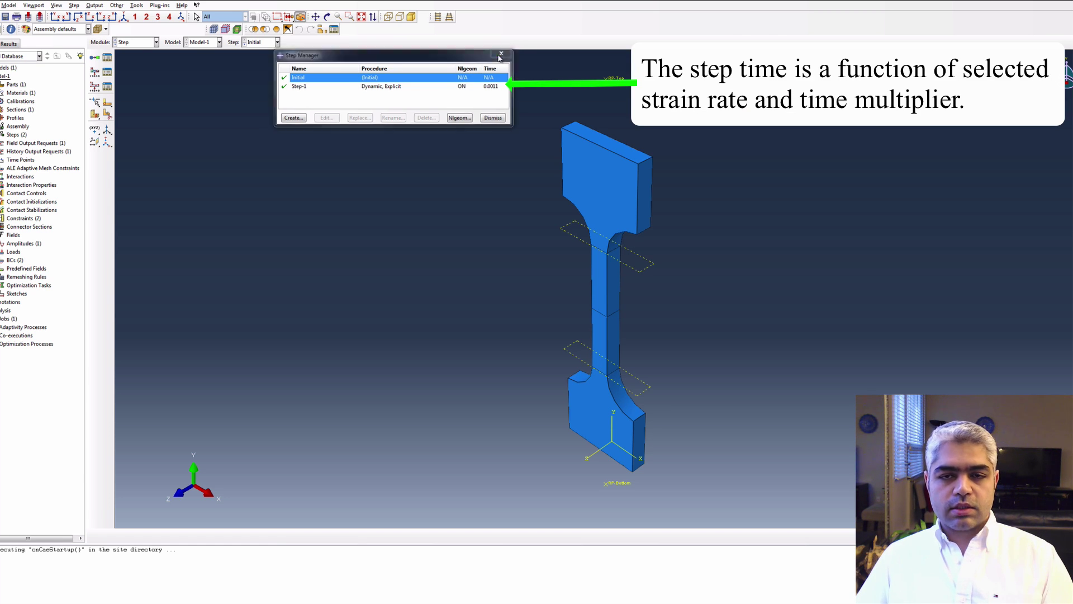
Step: Visit the Interaction module and review the Bottom_fix and Top_Velocity boundary conditions
{"action": "left_click", "coordinate": [135, 43]}
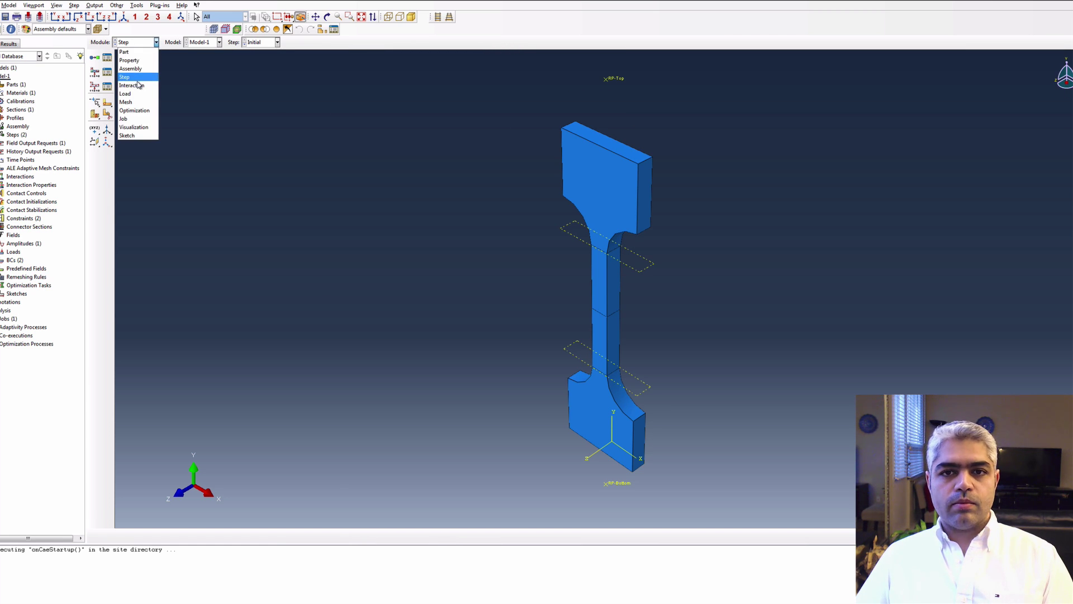
{"action": "left_click", "coordinate": [138, 86]}
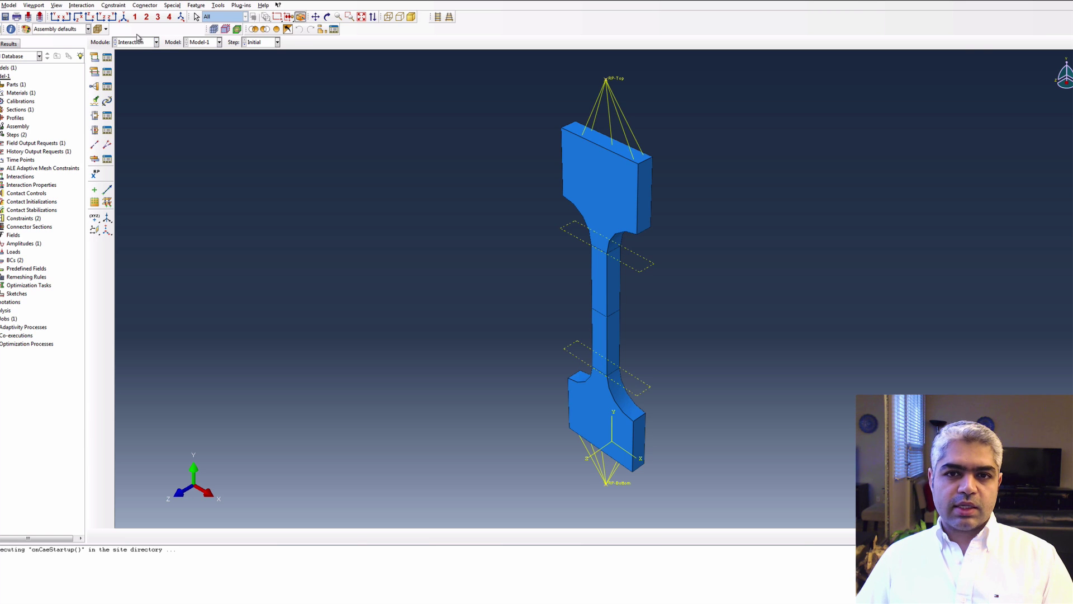
{"action": "left_click", "coordinate": [138, 42]}
{"action": "left_click", "coordinate": [134, 93]}
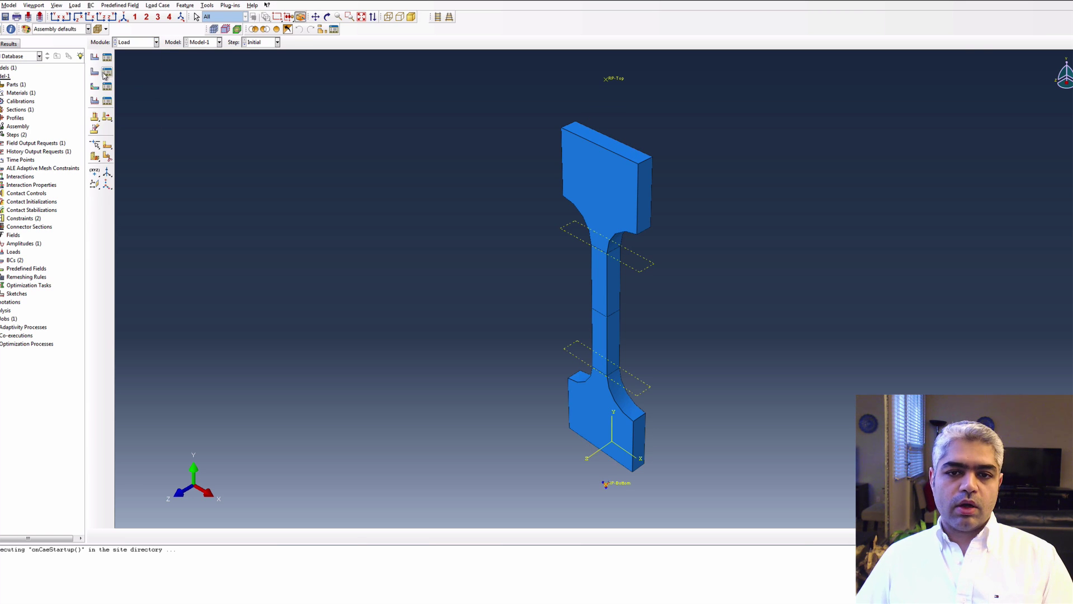
{"action": "left_click", "coordinate": [107, 72]}
{"action": "left_click", "coordinate": [299, 121]}
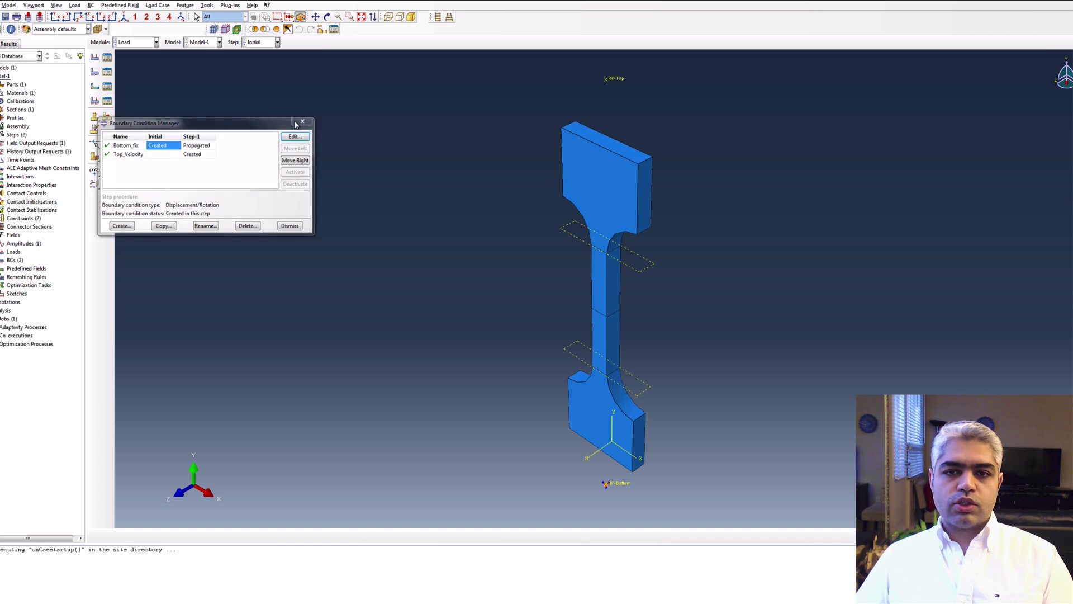
Step: Show the Part-1 mesh in the Mesh module, then switch to the Job module
{"action": "left_click", "coordinate": [146, 43]}
{"action": "left_click", "coordinate": [139, 101]}
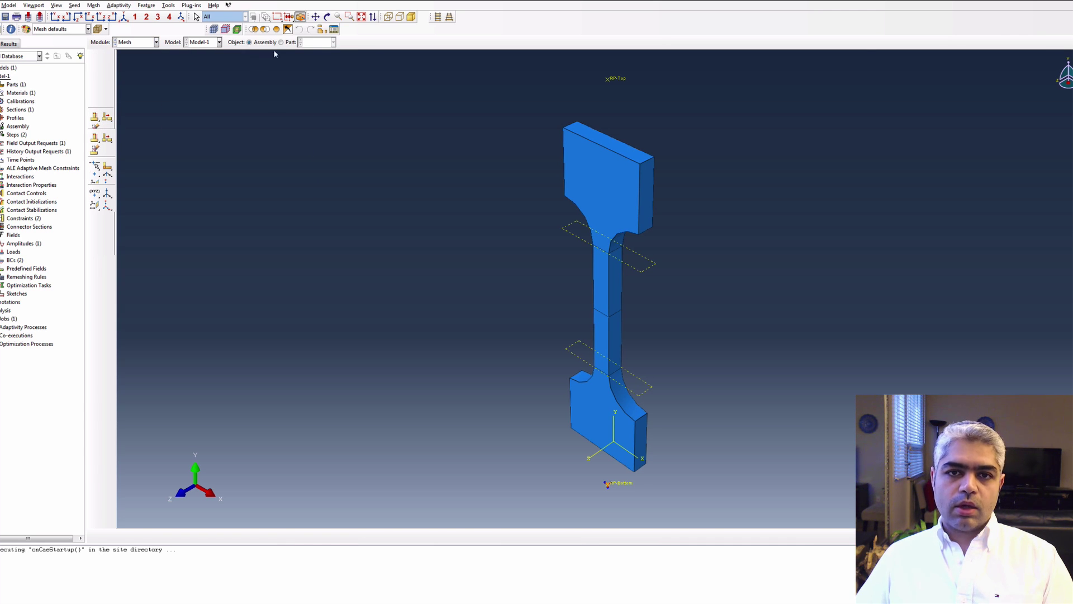
{"action": "left_click", "coordinate": [280, 43]}
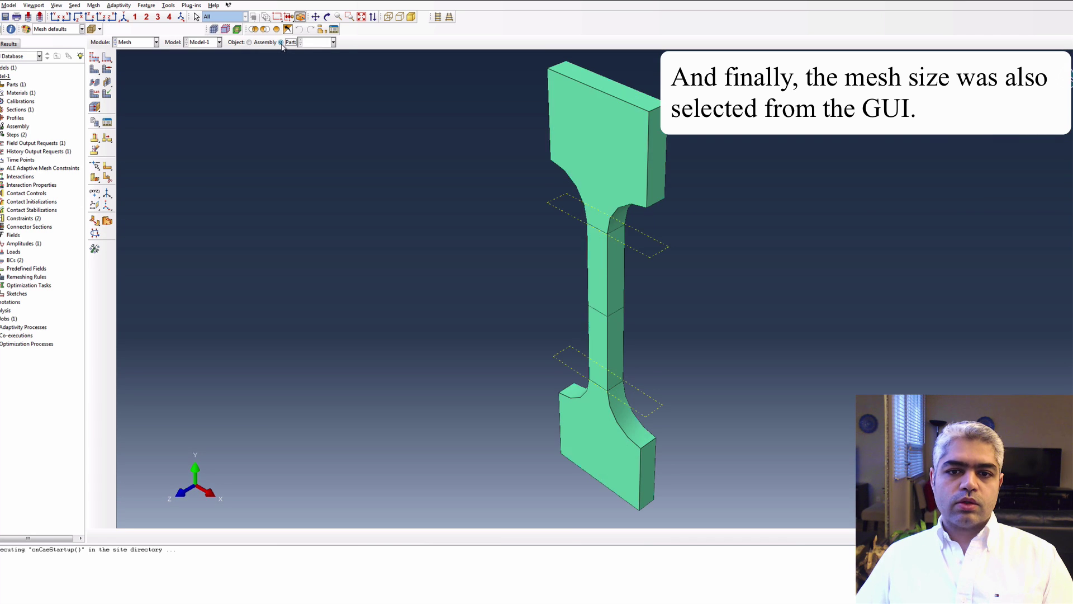
{"action": "left_click", "coordinate": [142, 44]}
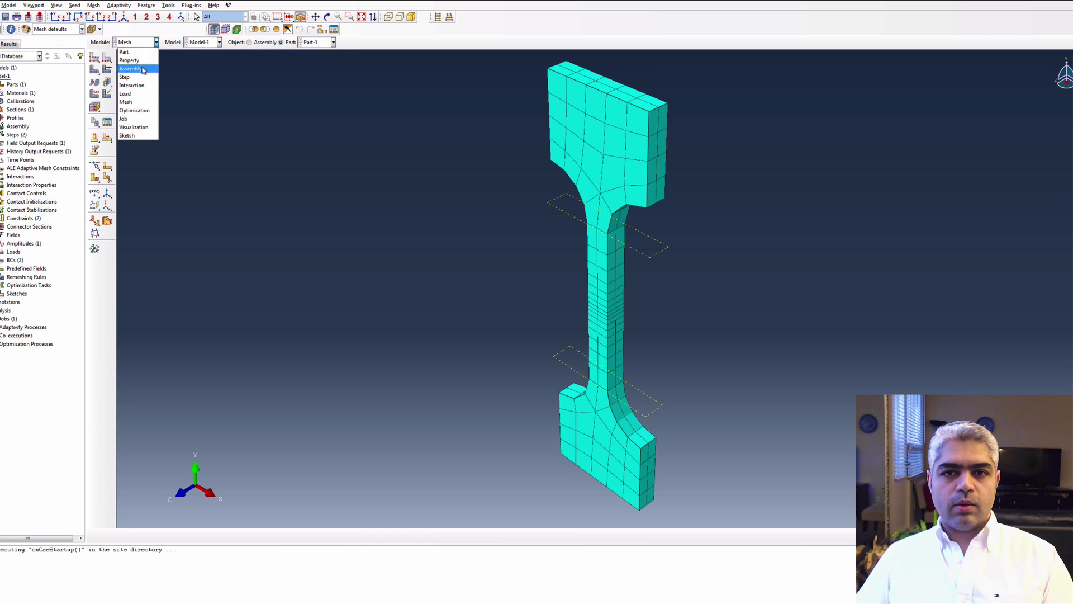
{"action": "left_click", "coordinate": [144, 122]}
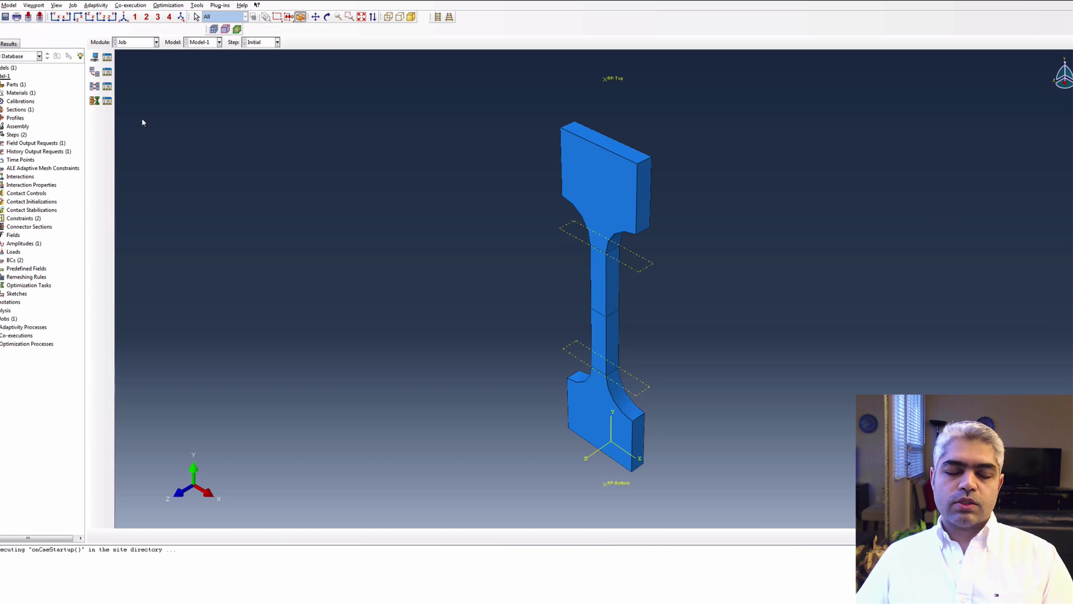
Step: Load the Tensile job's results from the Job Manager to show the specimen's stress contour
{"action": "left_click", "coordinate": [108, 57]}
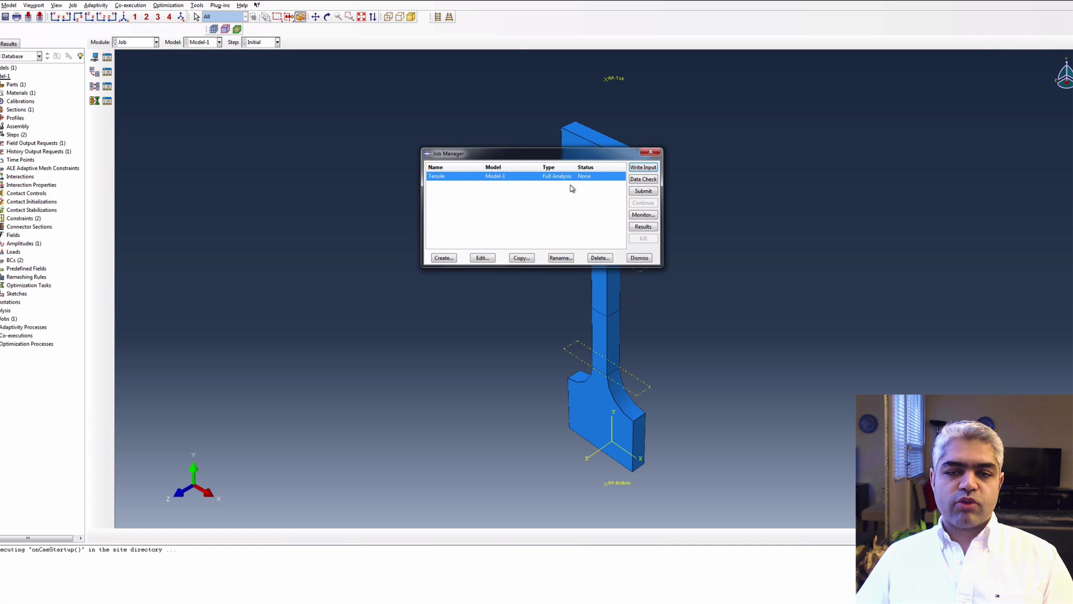
{"action": "left_click", "coordinate": [643, 227]}
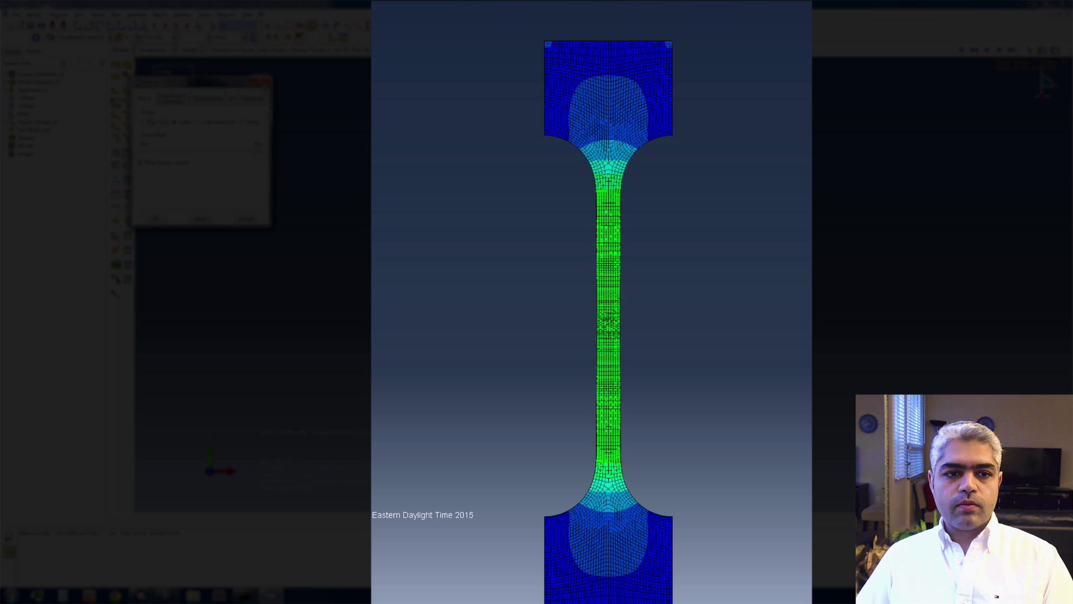
Step: Close the dialog covering the Tensile results so the contour legend and stretched specimen show
{"action": "left_click", "coordinate": [256, 81]}
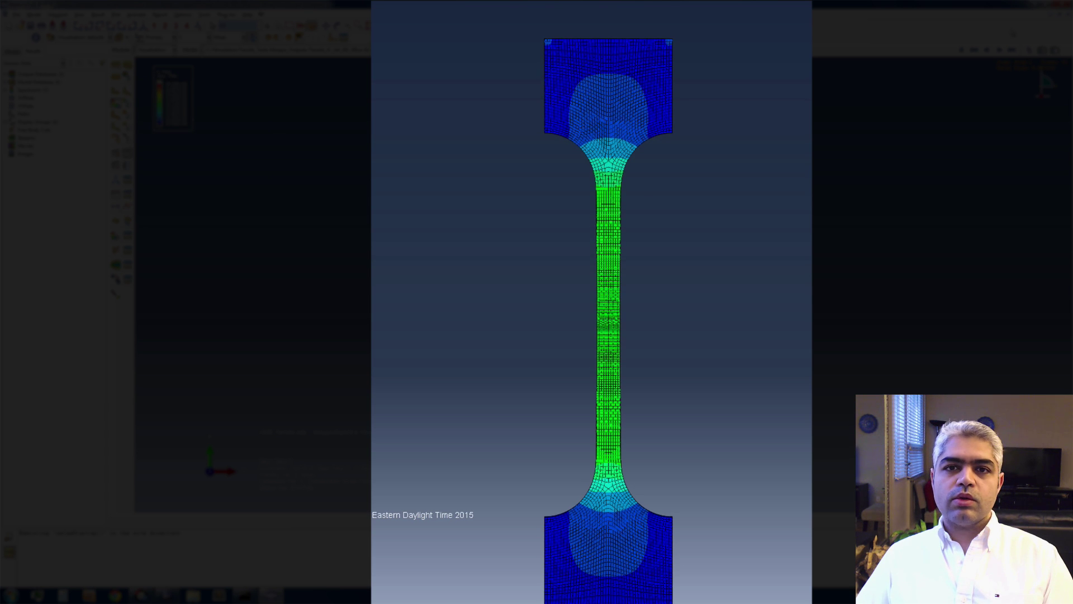